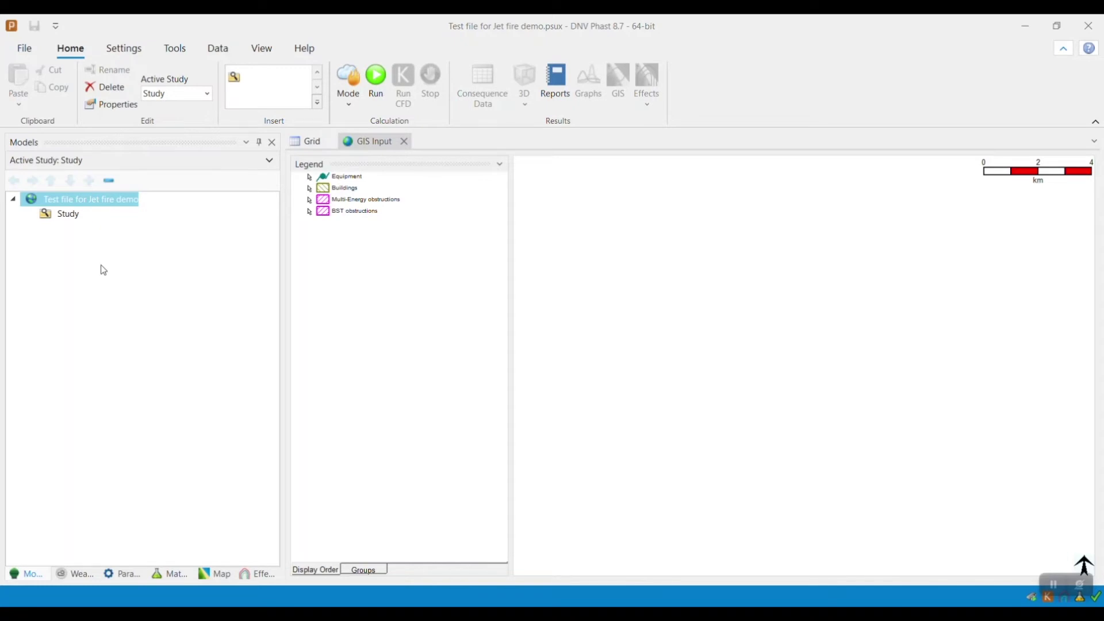
Step: Import the Onshore_plant.kfx file as a 3D geometry file into the map data
click(218, 575)
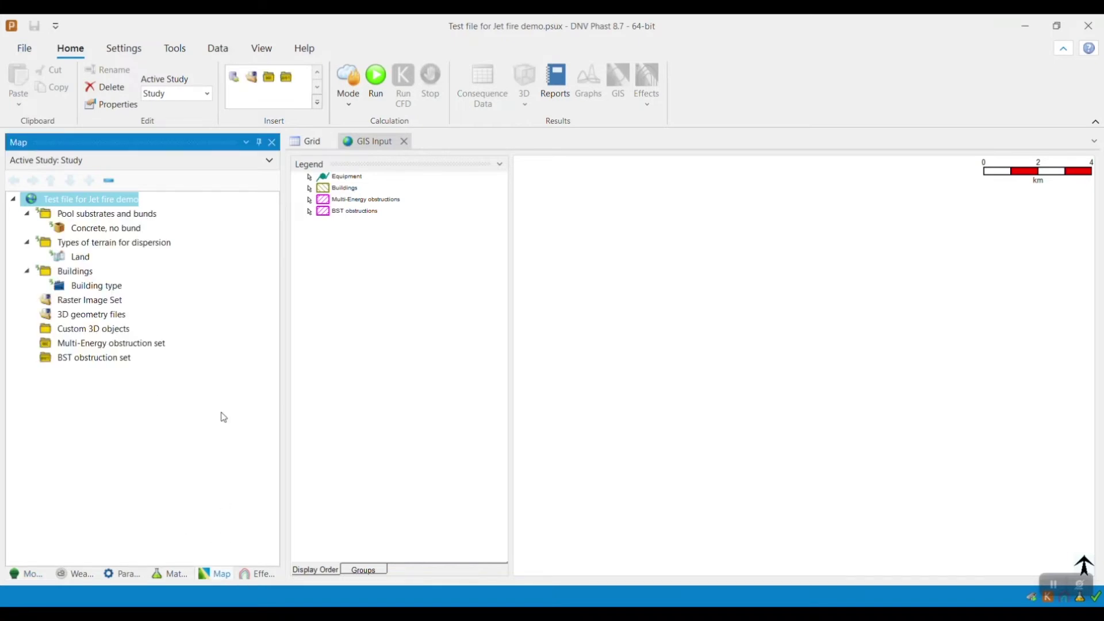
click(119, 315)
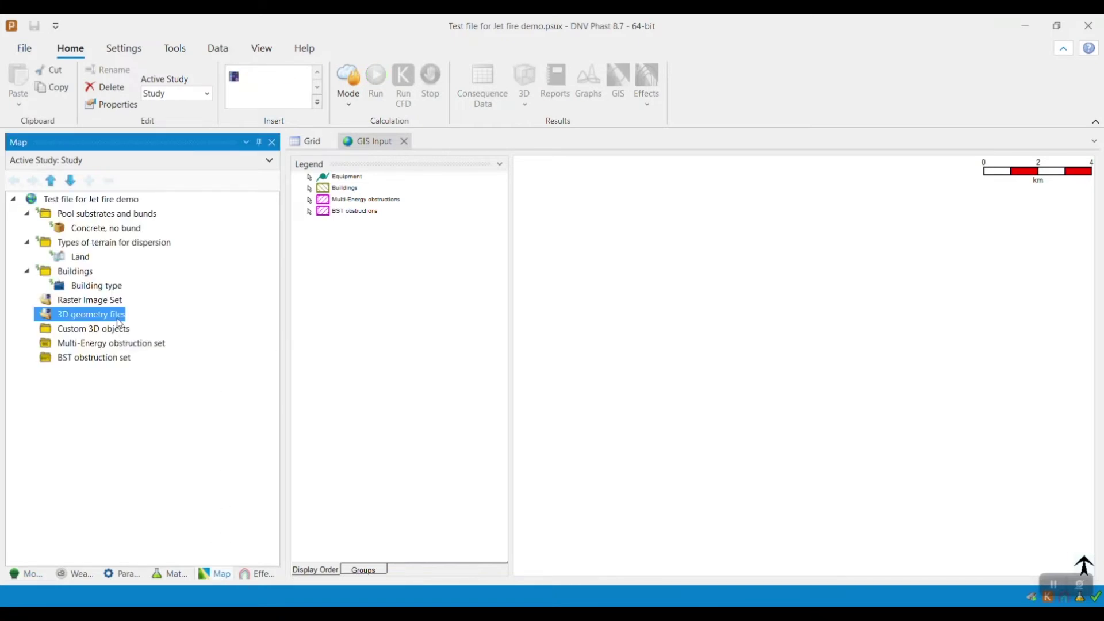
right_click(119, 315)
mouse_move(230, 108)
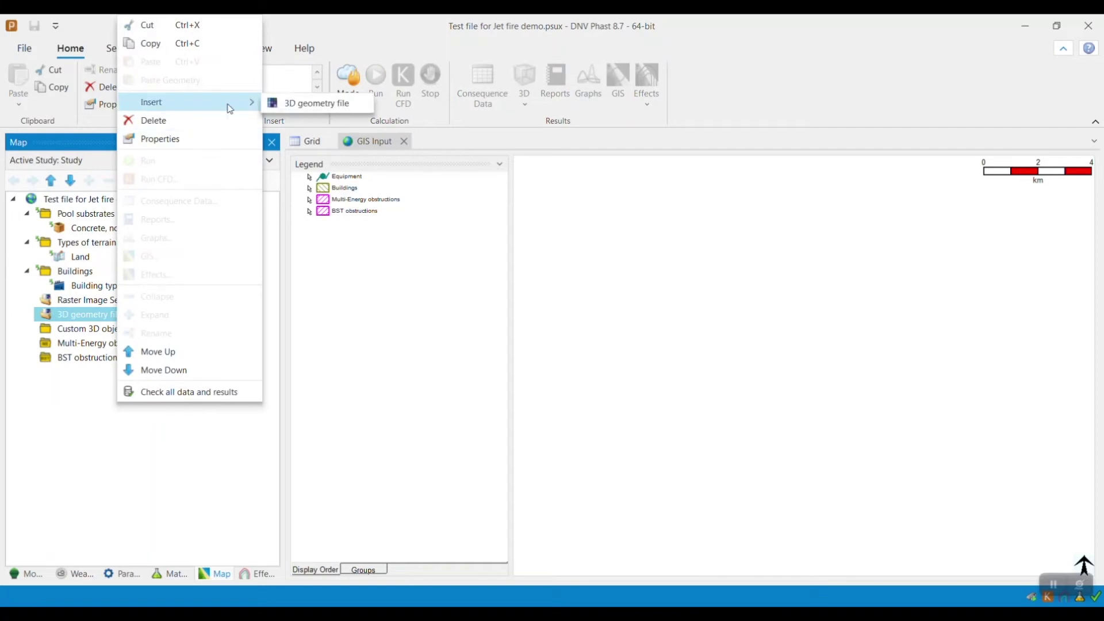
click(310, 107)
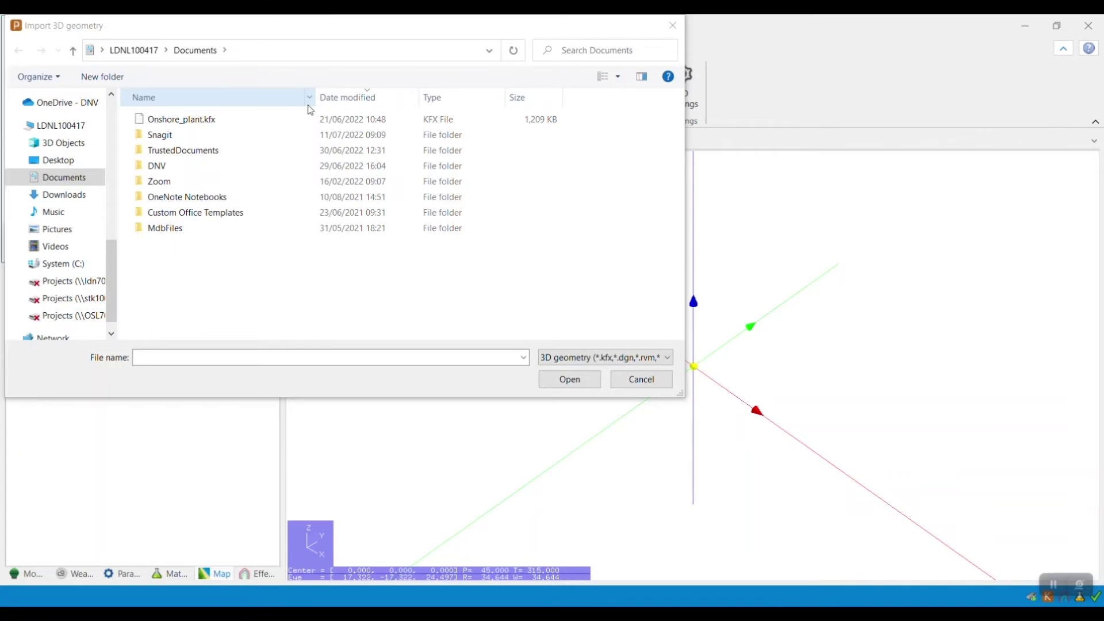
click(289, 119)
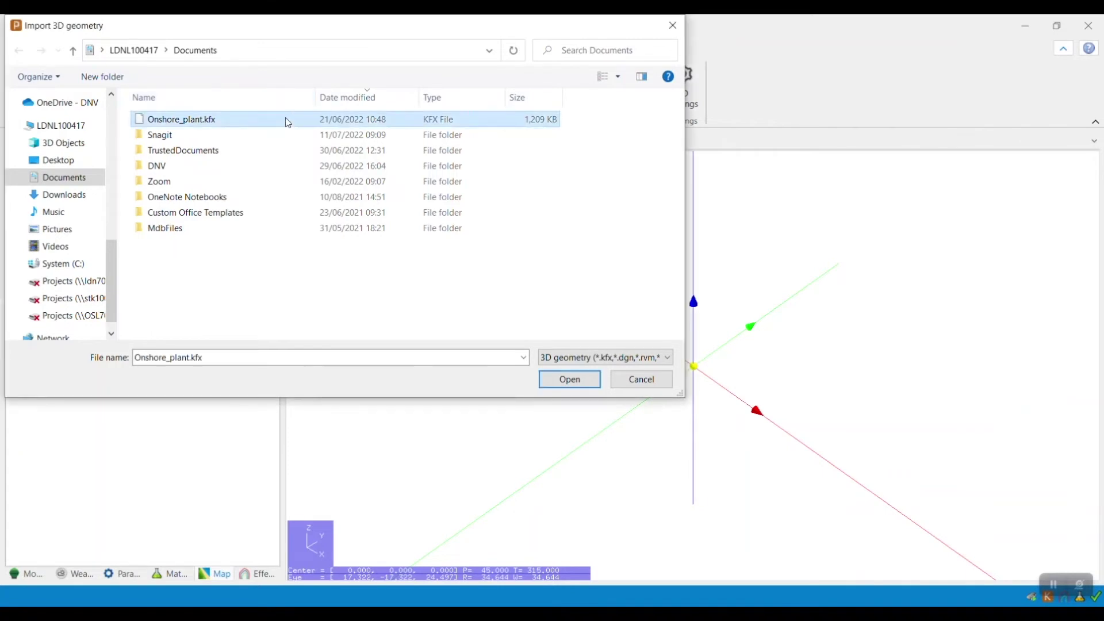
click(566, 381)
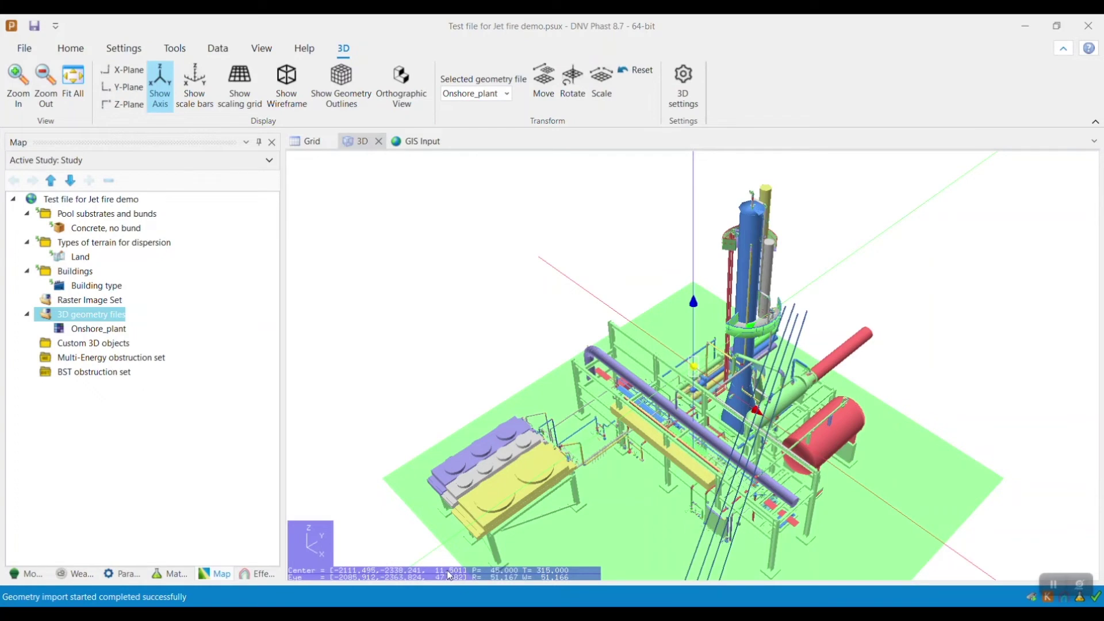
Step: Insert a custom 3D object set and paste in one cuboid at X -2100.3, Y -2335.65, Z -0.087
right_click(122, 345)
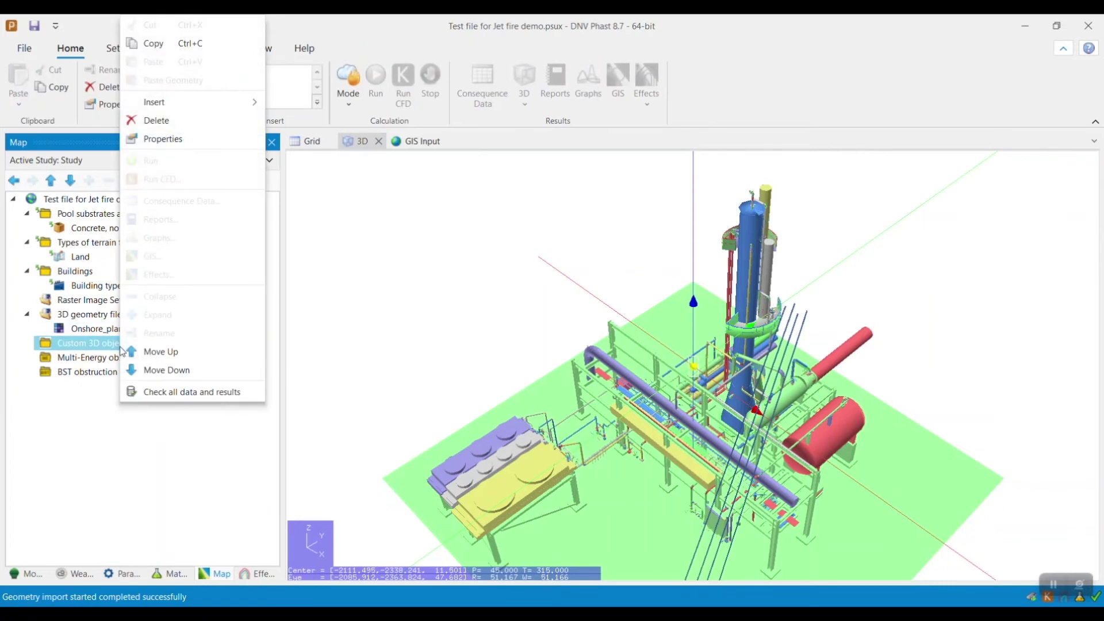
mouse_move(247, 102)
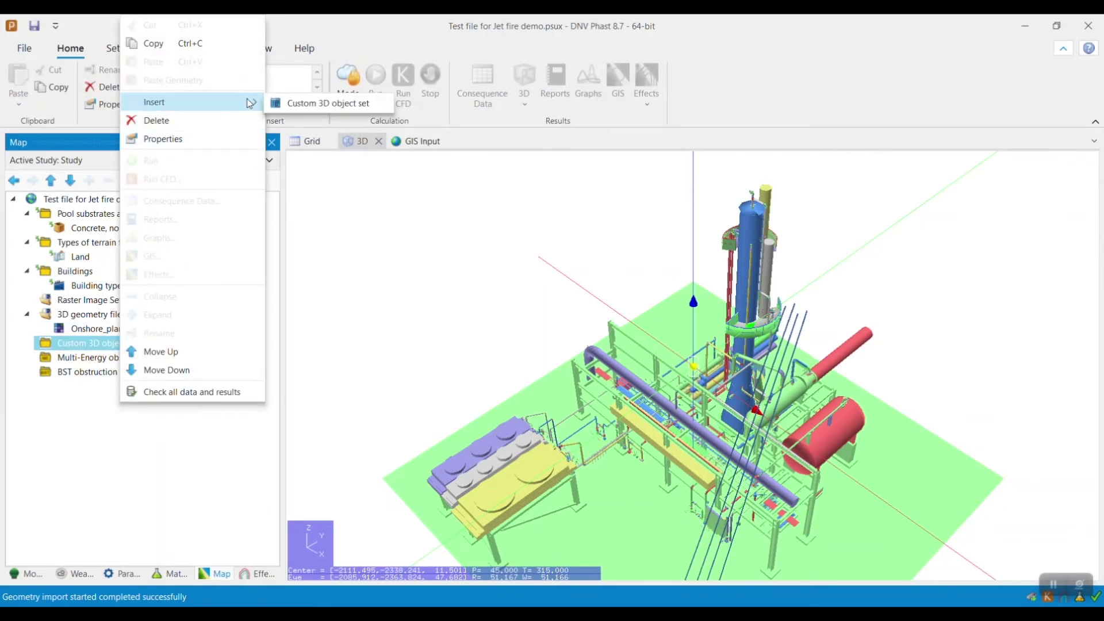
click(282, 104)
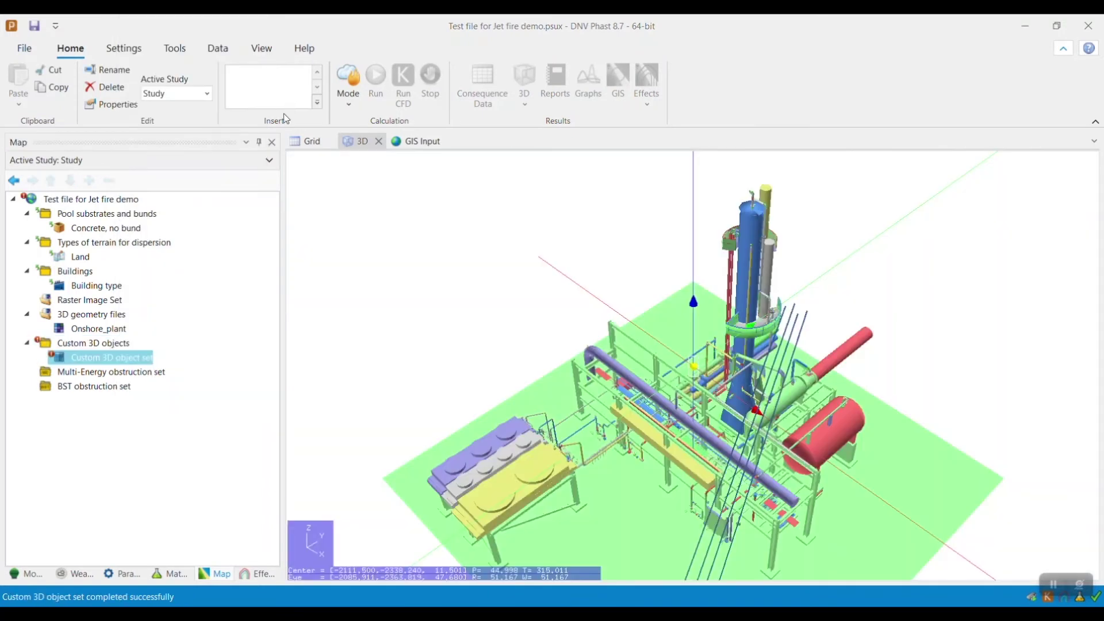
double_click(120, 357)
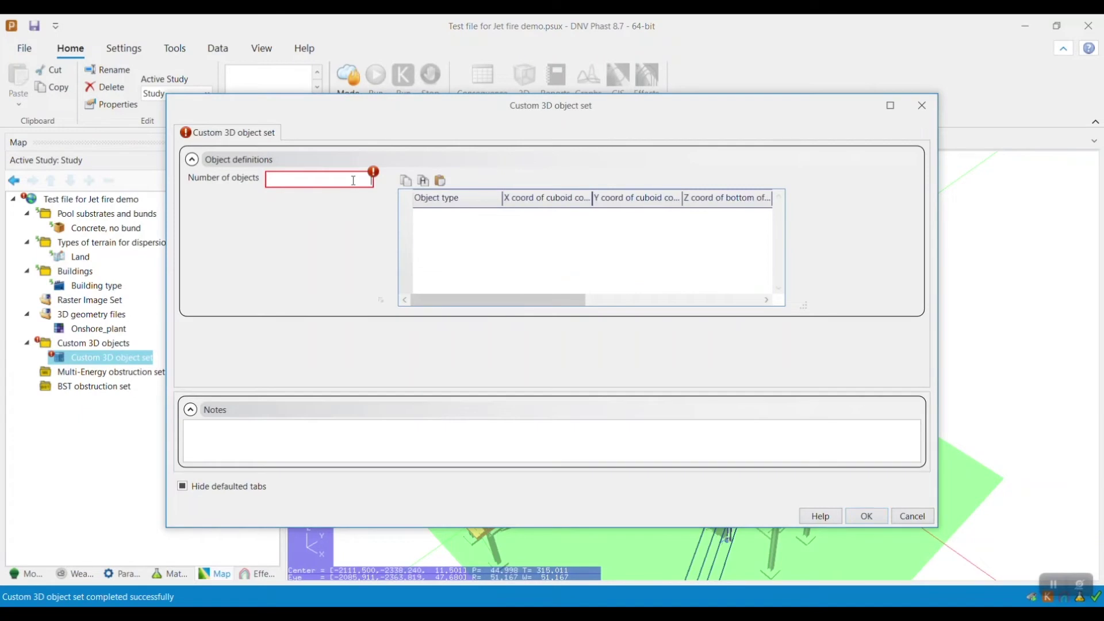
click(440, 180)
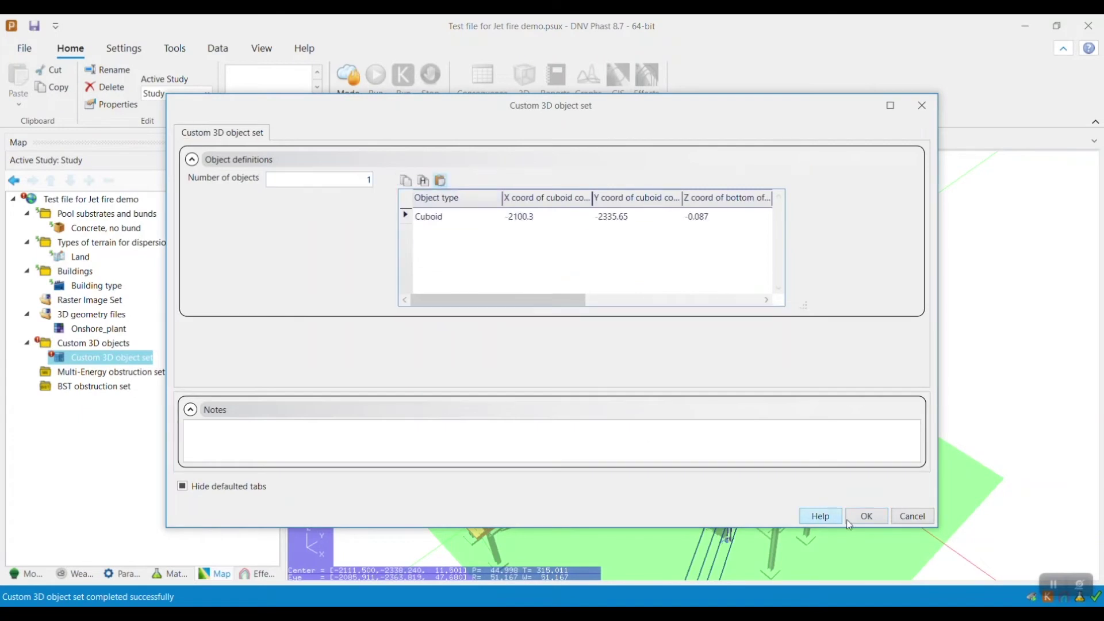
click(869, 521)
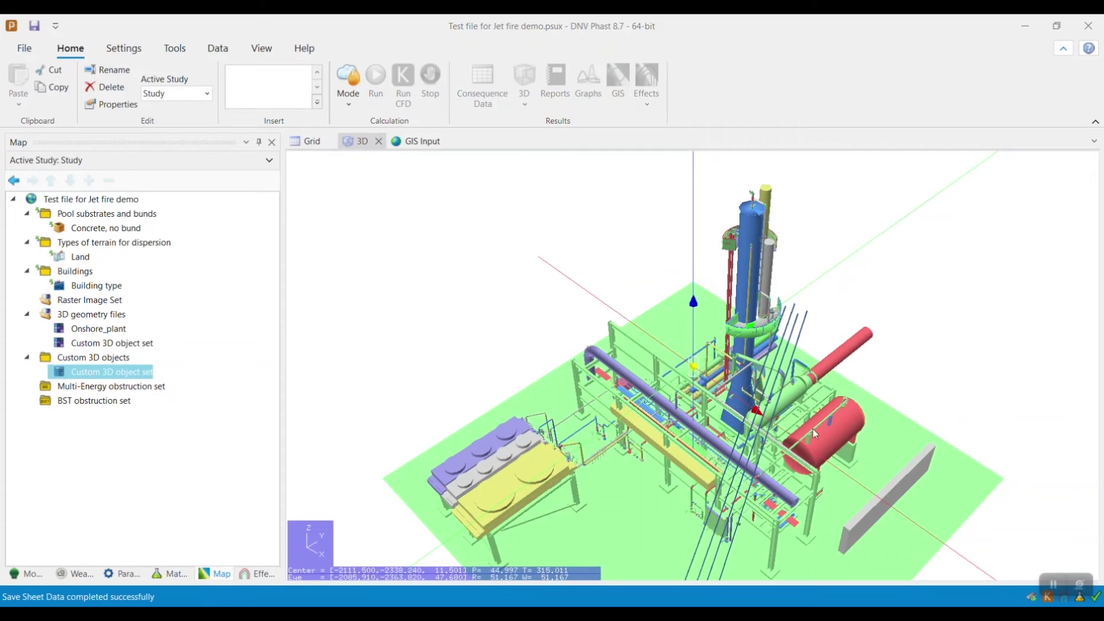
Step: Set the 3D centre of rotation on the red horizontal vessel and insert a Standalones item there in the Study
click(839, 441)
double_click(839, 440)
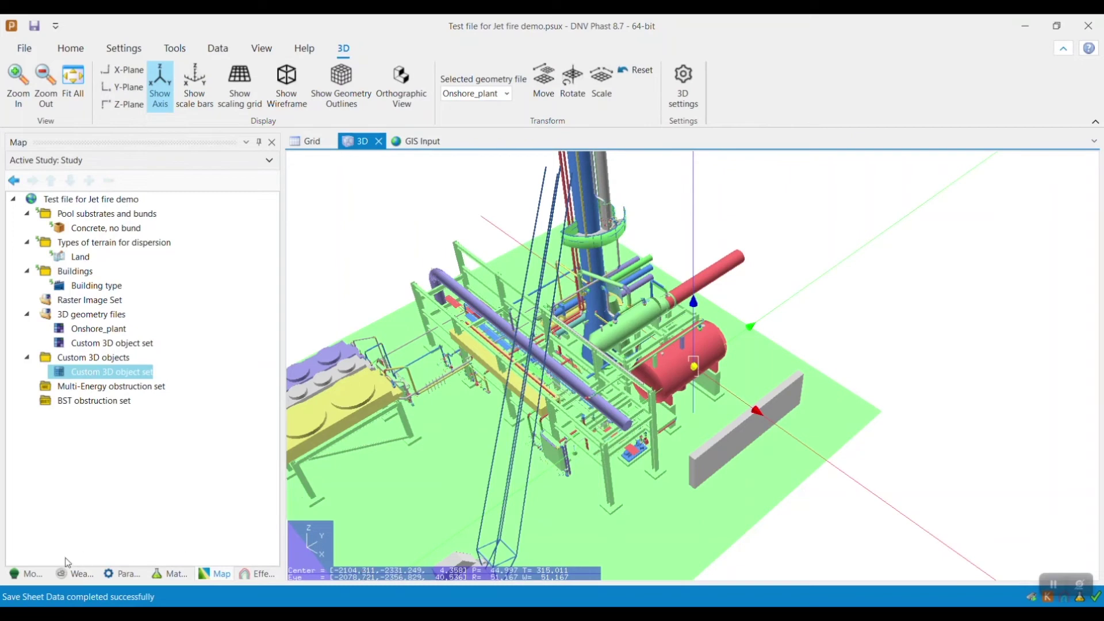
click(38, 574)
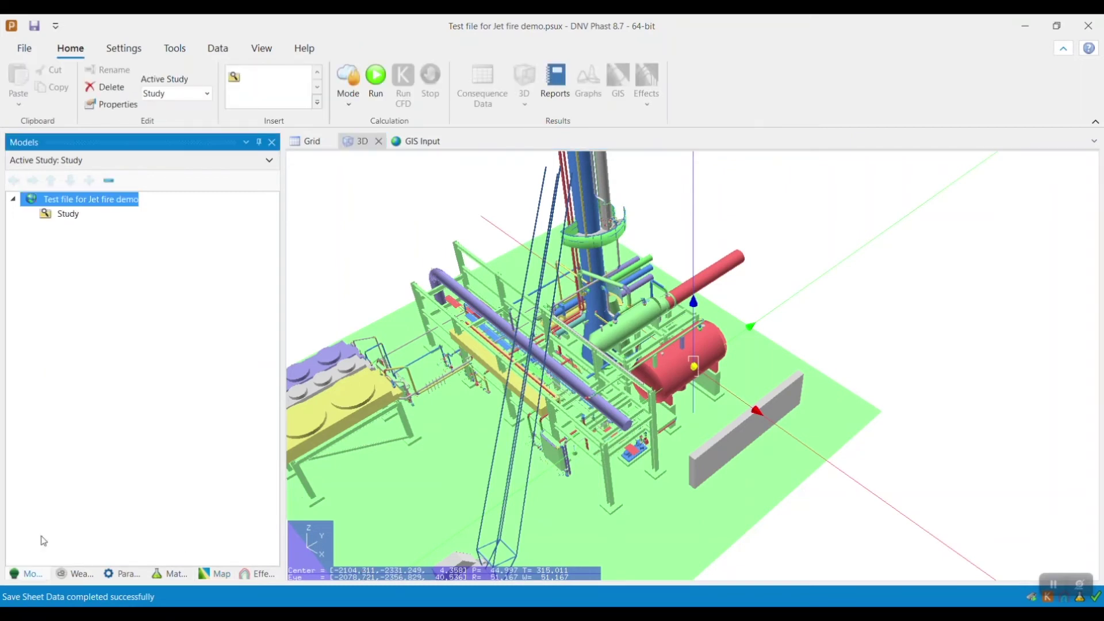
click(73, 219)
right_click(74, 218)
mouse_move(86, 225)
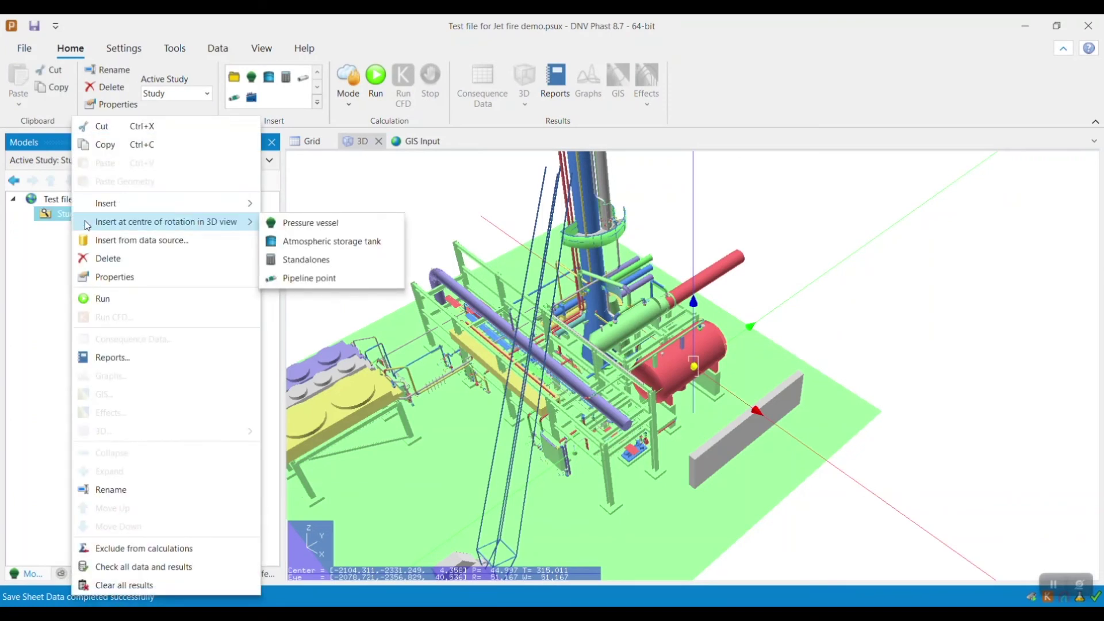
click(304, 261)
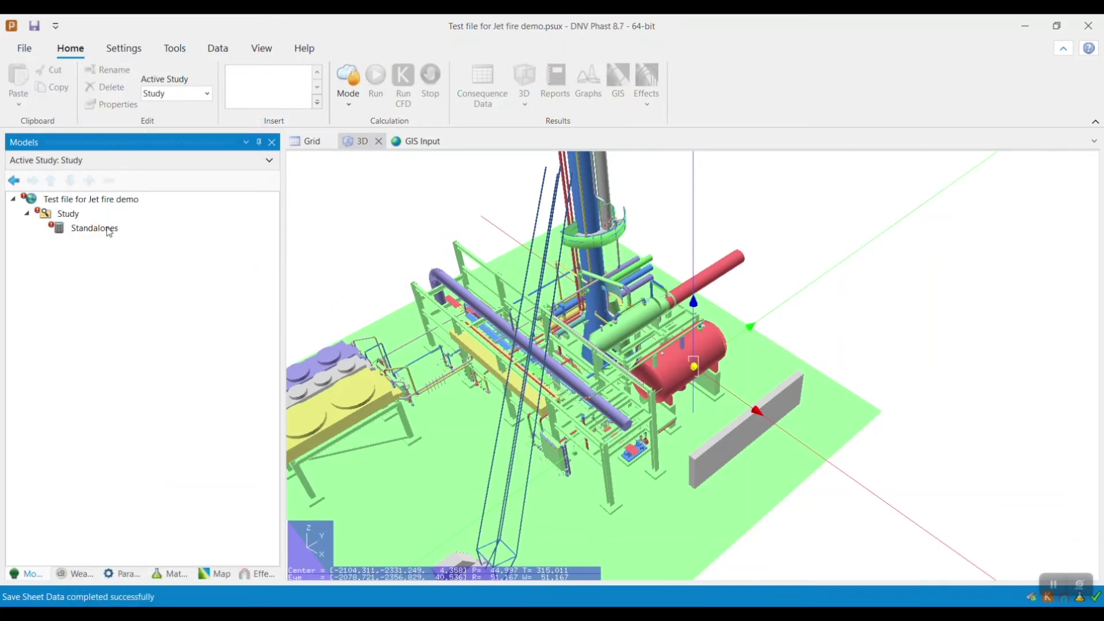
Step: Check the east and north coordinates in the Standalones item's geometry
double_click(95, 229)
click(258, 134)
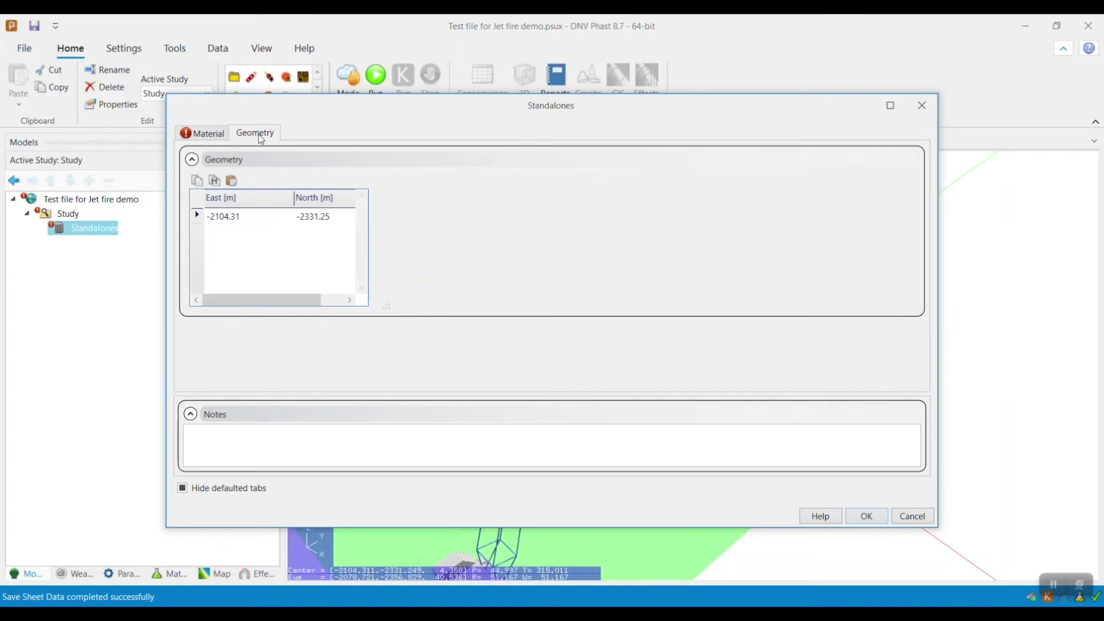
click(866, 517)
Step: Insert a second Standalones item in the Study without the centre of rotation to check its default coordinates, and delete it
click(70, 215)
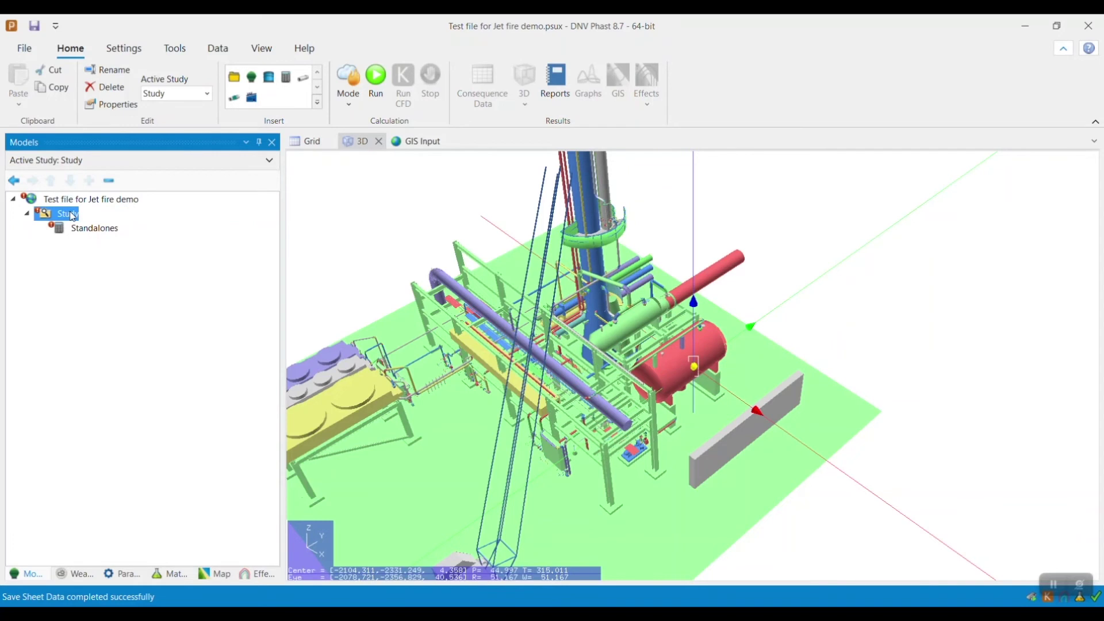
right_click(72, 217)
mouse_move(153, 210)
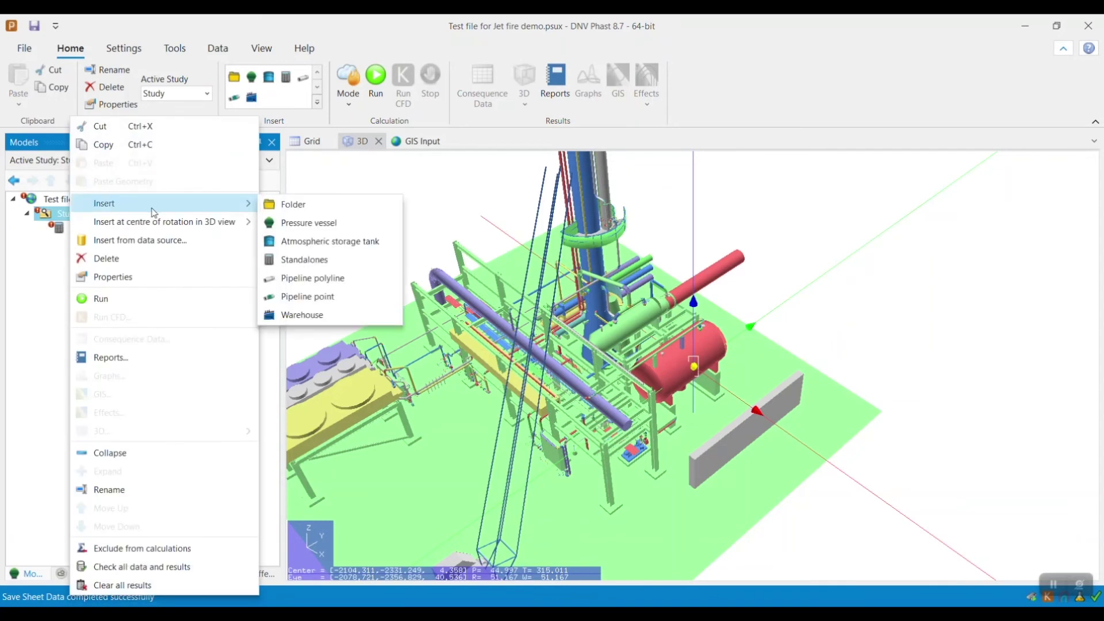
click(299, 260)
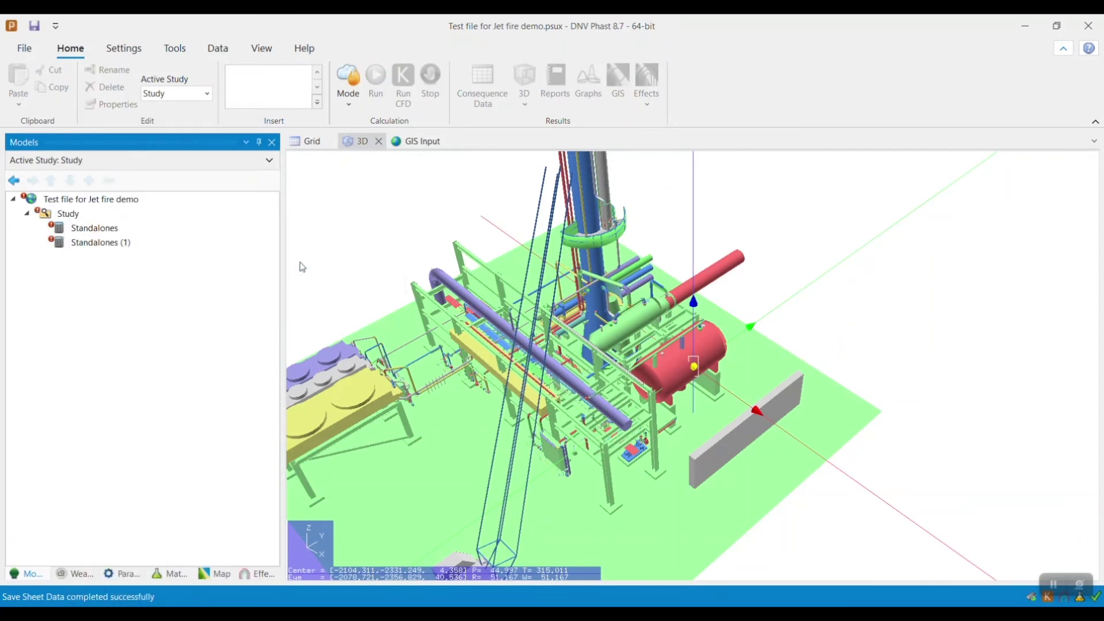
double_click(100, 242)
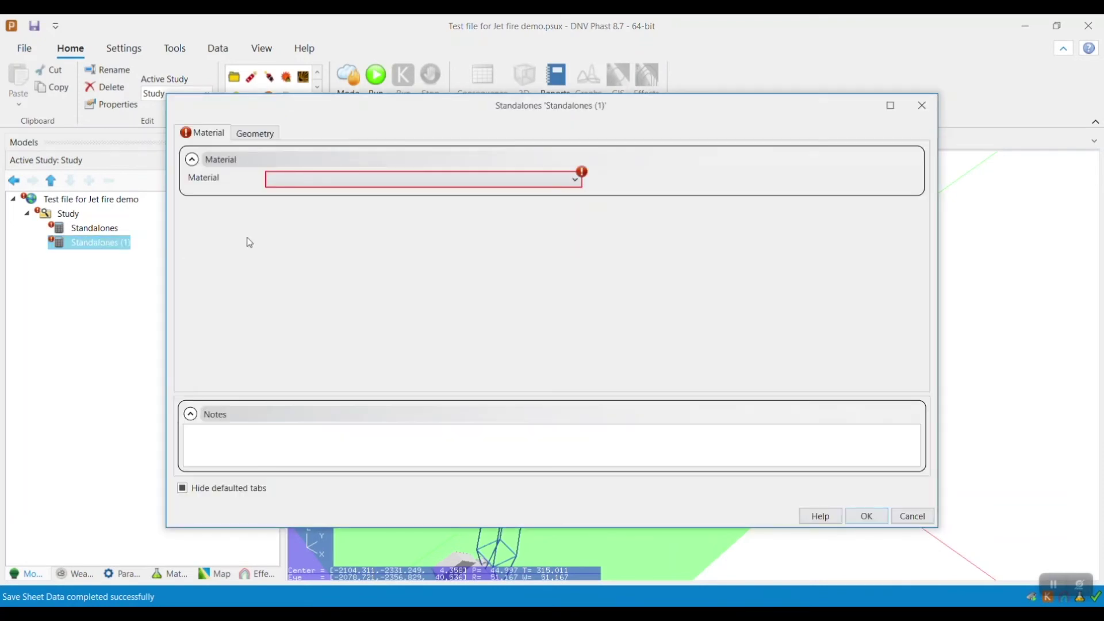
click(271, 141)
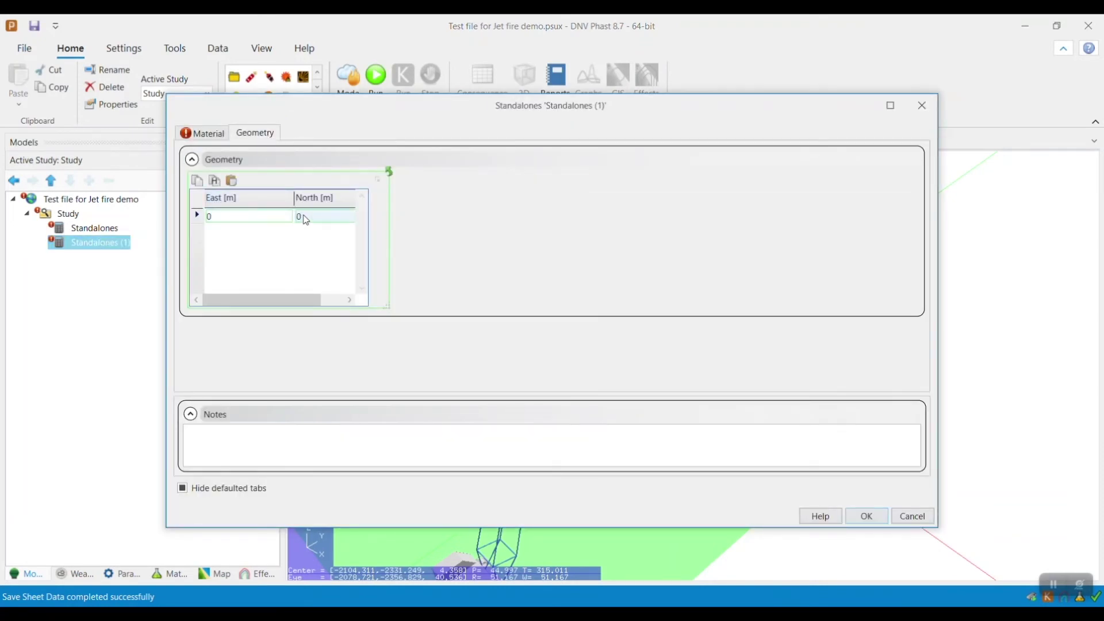
click(865, 516)
key(Delete)
Step: Set the material of the Standalones item to METHANE
double_click(99, 227)
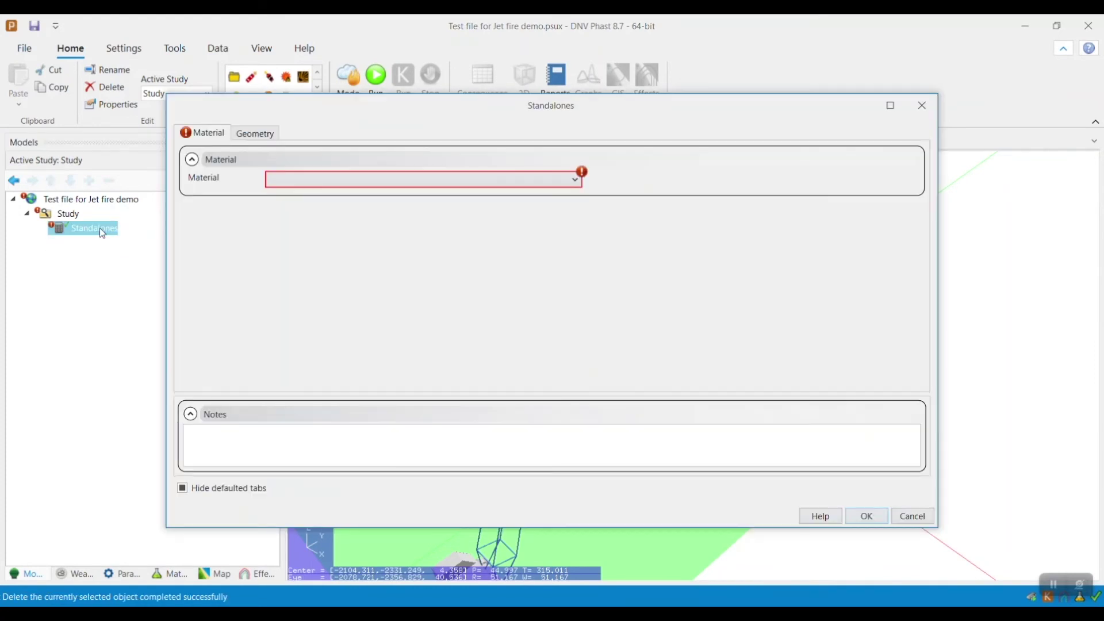
click(369, 187)
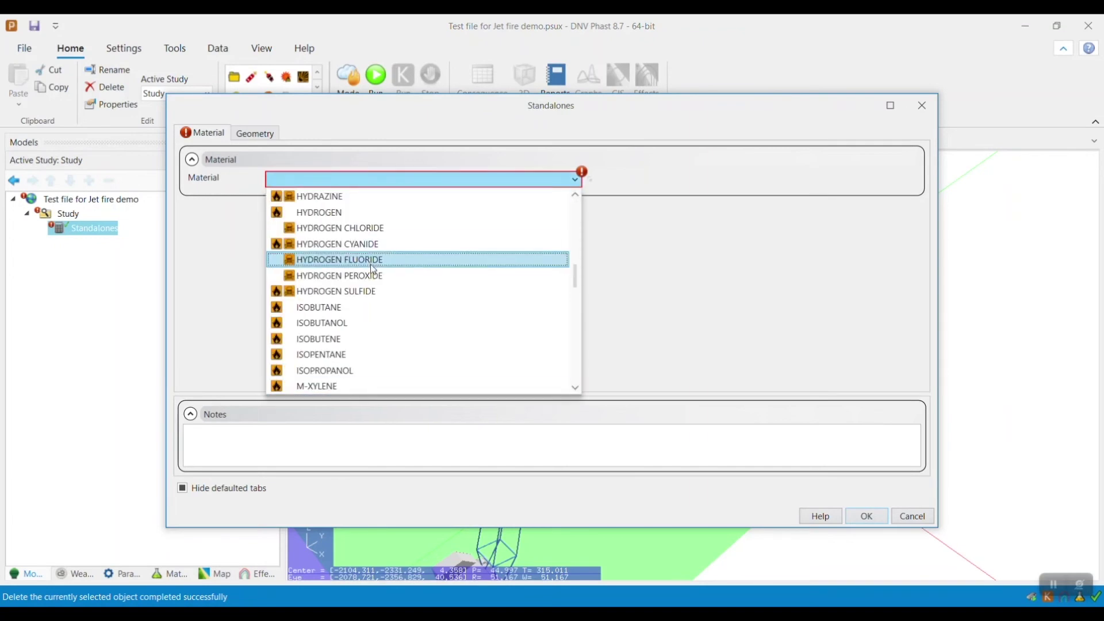
scroll(341, 368, down, 1)
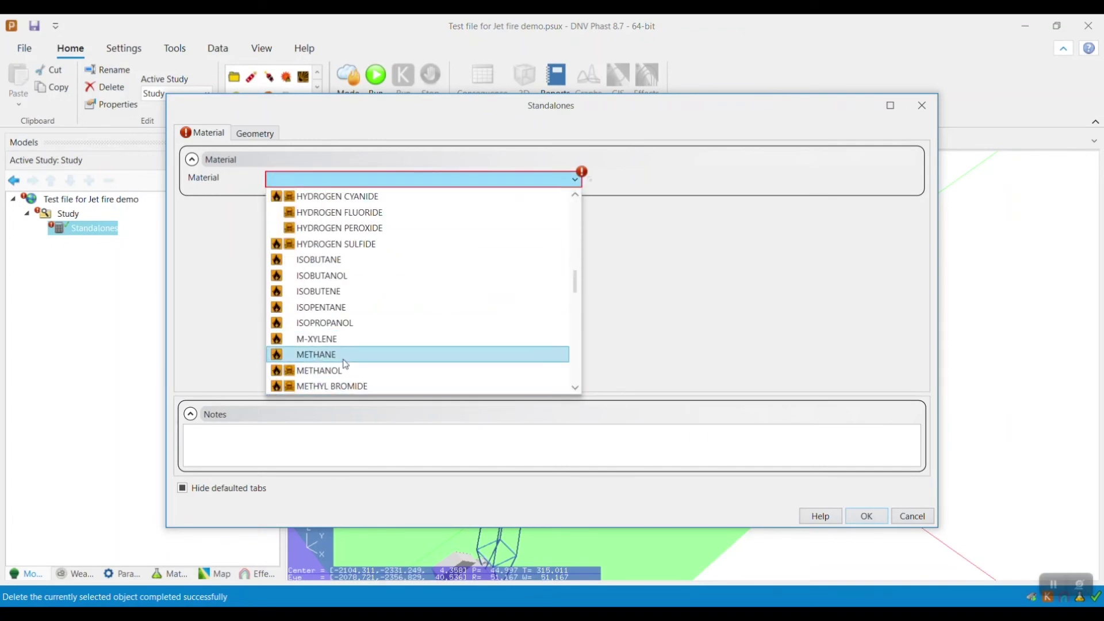
click(439, 374)
click(885, 522)
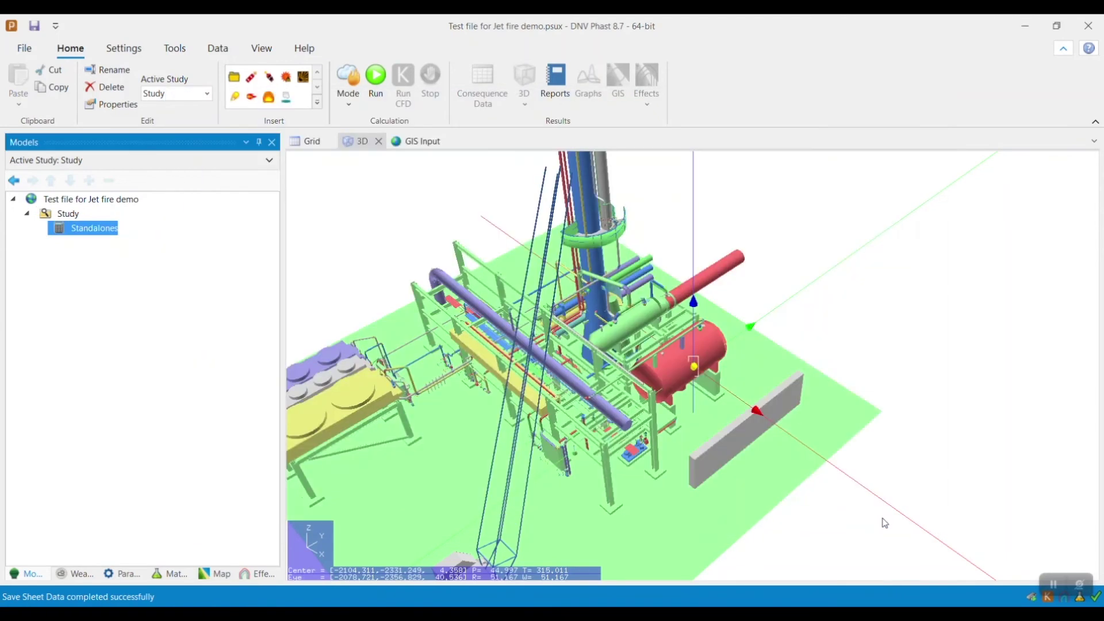
Step: Insert a jet fire model under the Standalones item
right_click(95, 232)
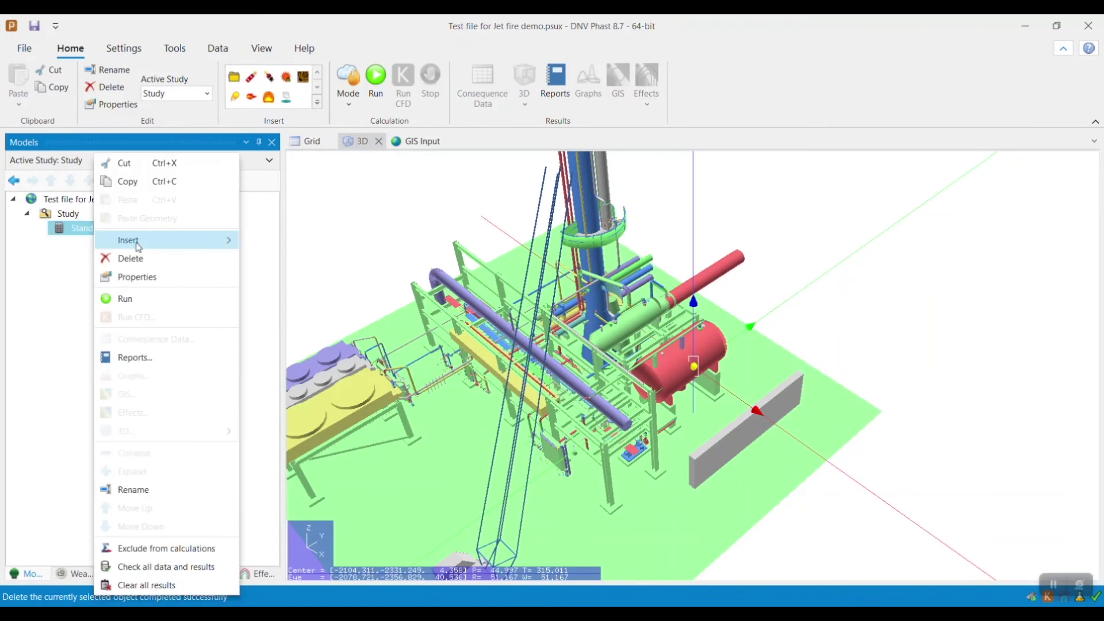
mouse_move(136, 244)
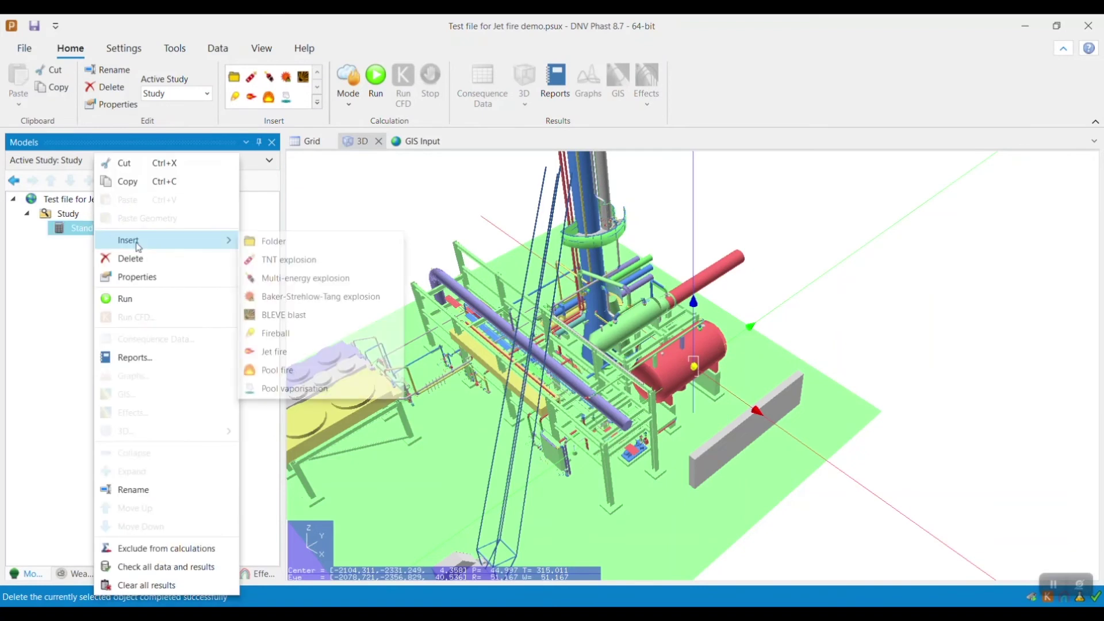
click(261, 353)
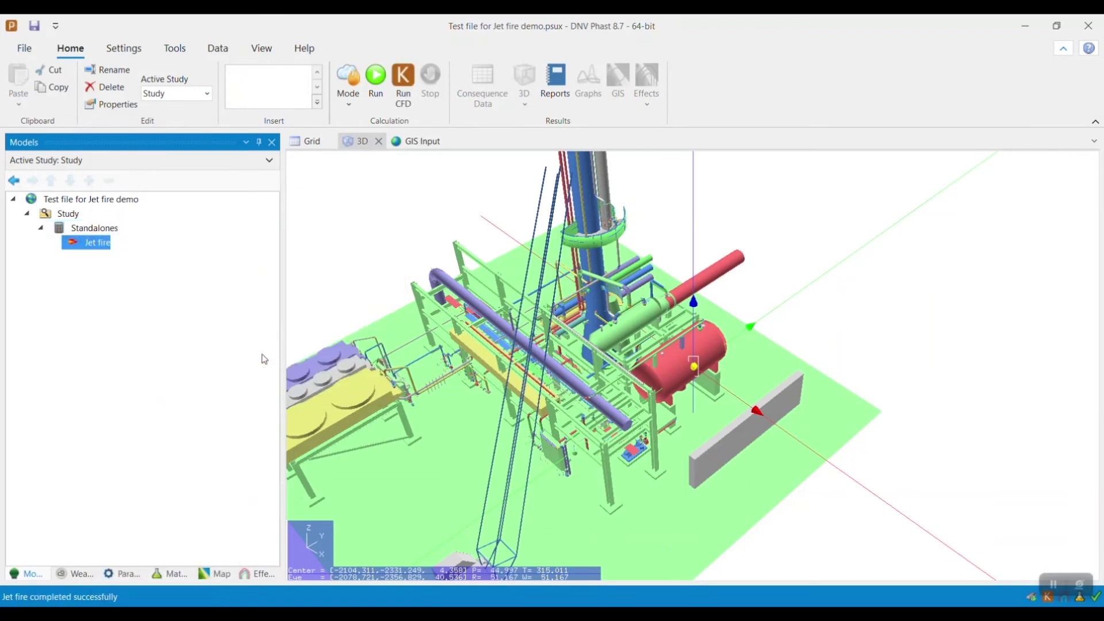
Step: Set the jet fire's discharge point elevation to 3 m and its inclination from horizontal to 90 deg
double_click(101, 247)
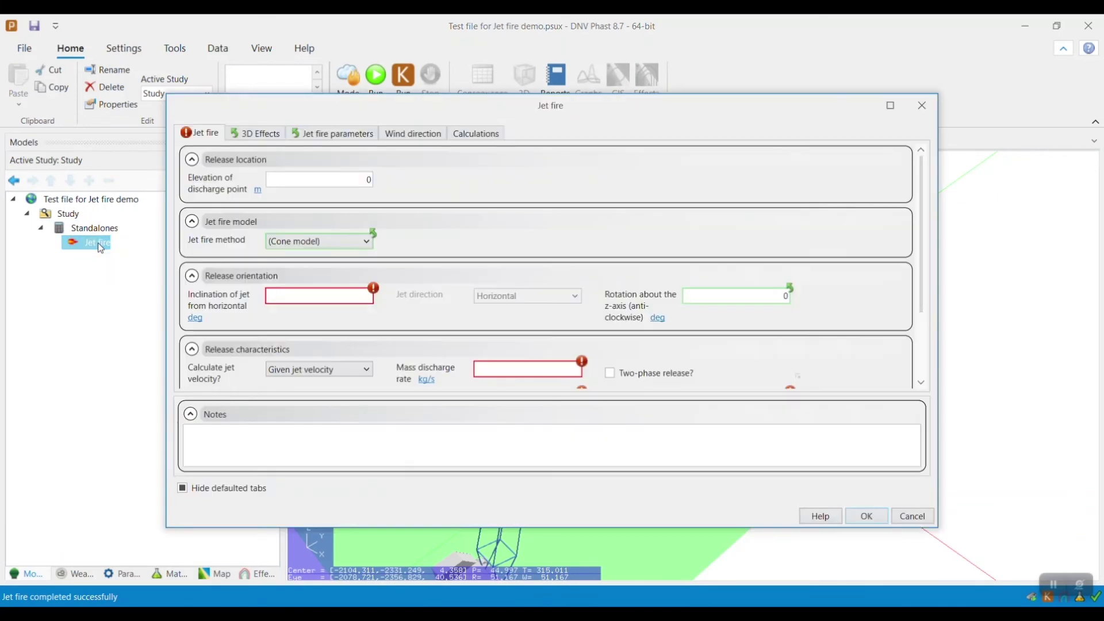
drag(363, 181, 388, 184)
click(351, 298)
text(90)
click(755, 295)
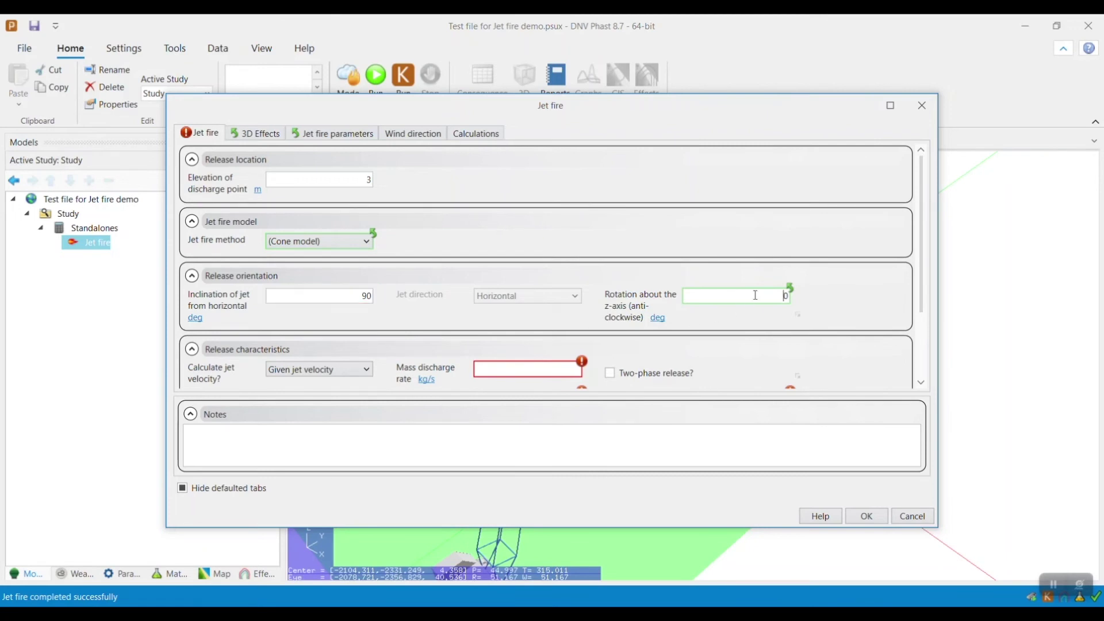
Step: Set the jet fire's mass discharge rate to 0.5 kg/s, post-expansion jet temperature to -84 degC and jet velocity to 200 m/s
scroll(756, 295, down, 3)
click(548, 301)
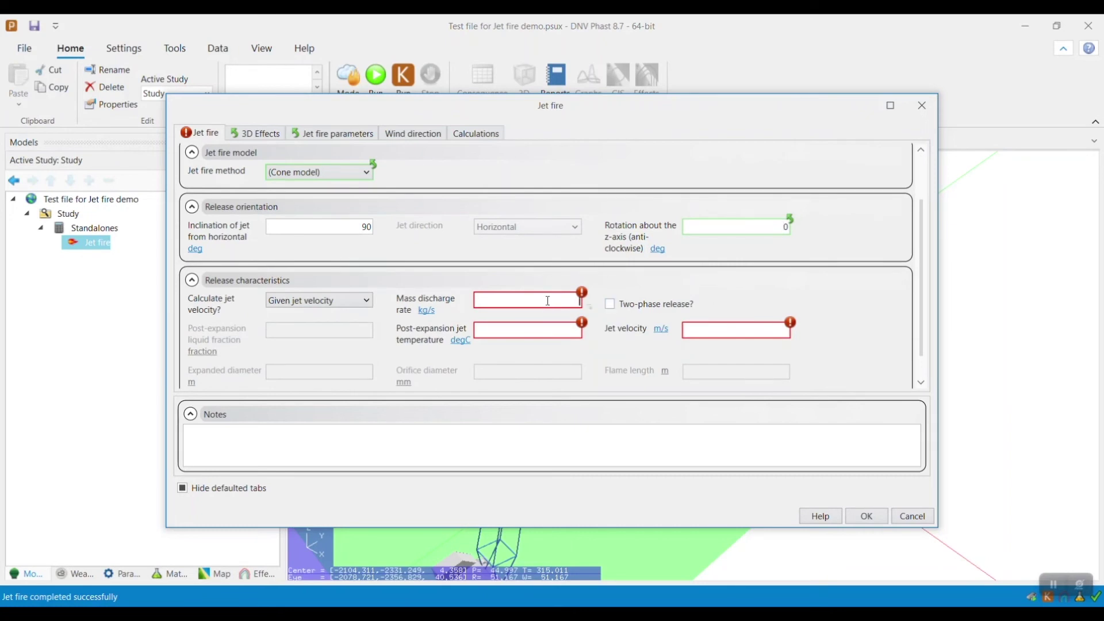
text(0.5)
click(542, 331)
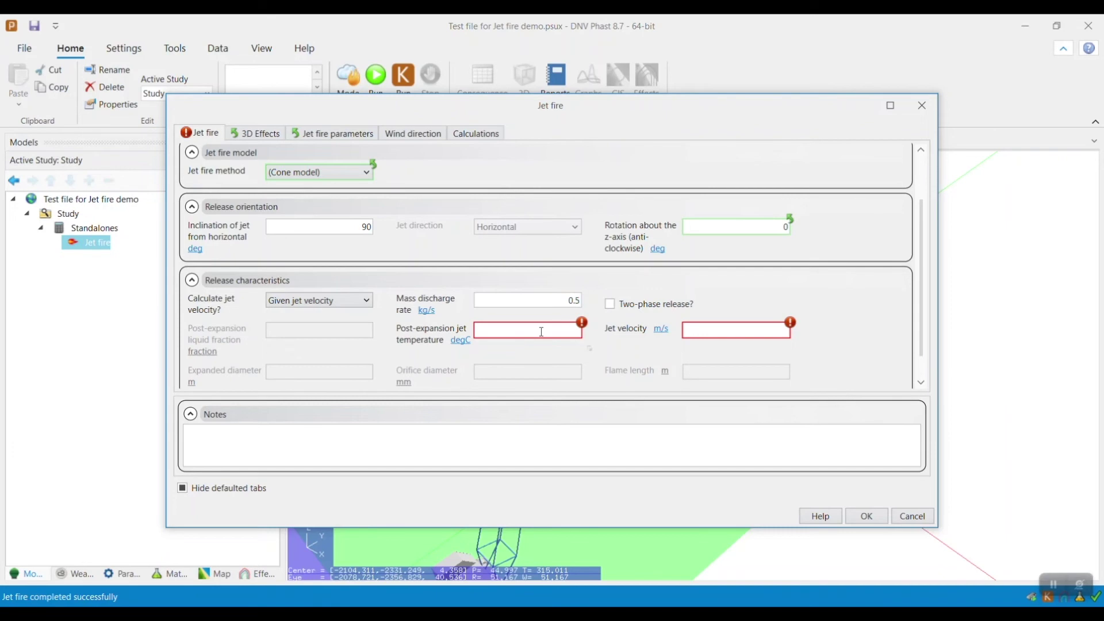
text(-84)
click(742, 333)
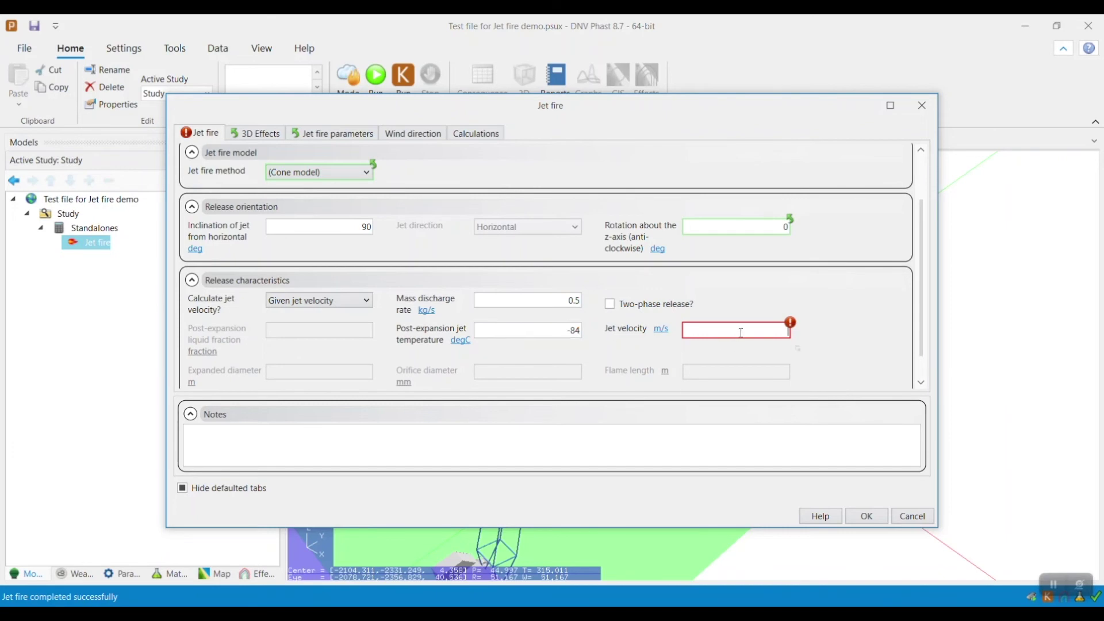
text(200)
Step: Select (Phast calculated) as the bounding box in the jet fire's CFD grid parameters, and accept the settings after checking the wind direction
click(308, 134)
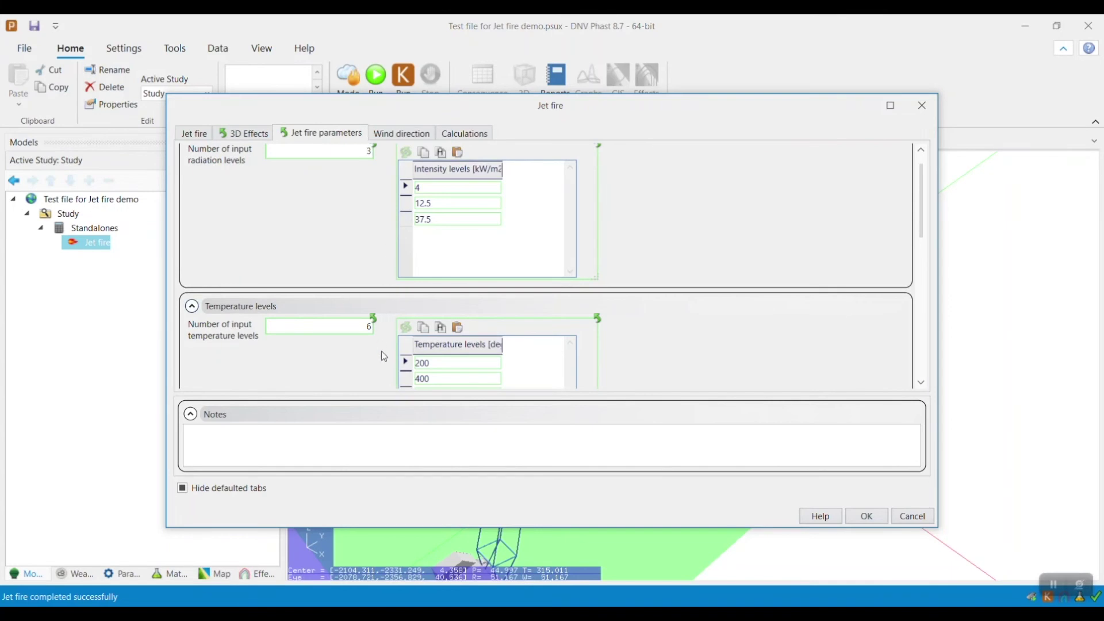
scroll(383, 352, down, 10)
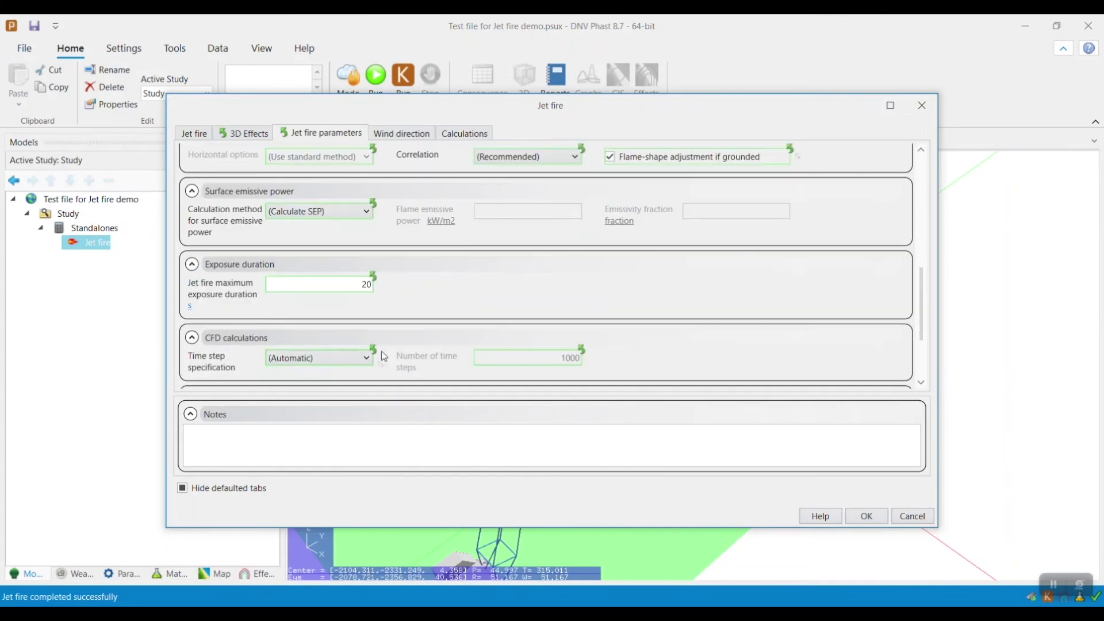
scroll(384, 356, down, 1)
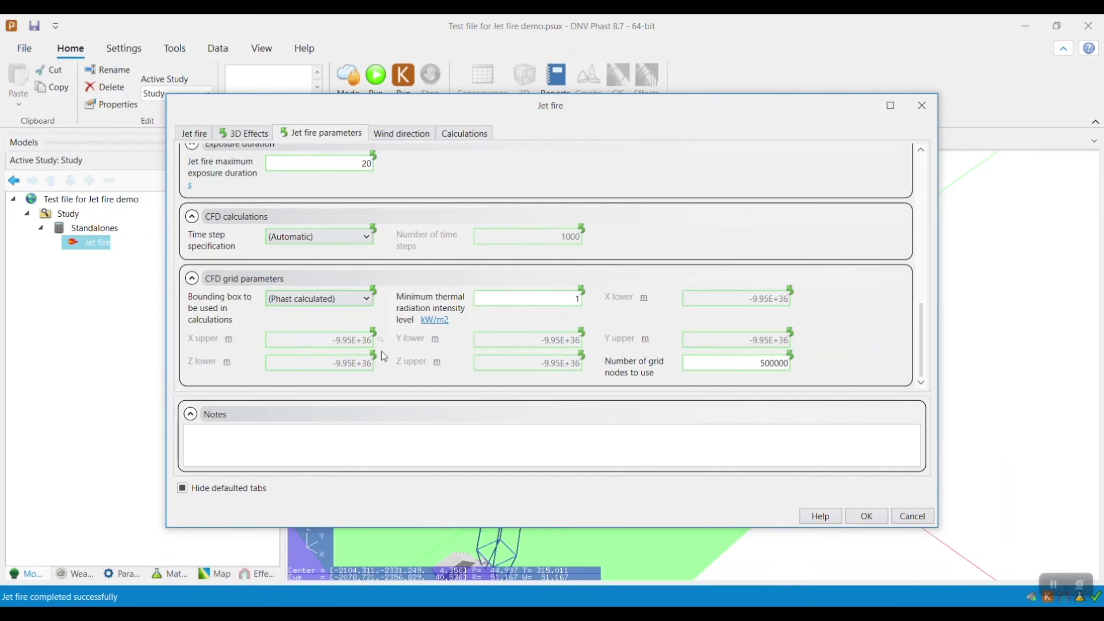
click(364, 299)
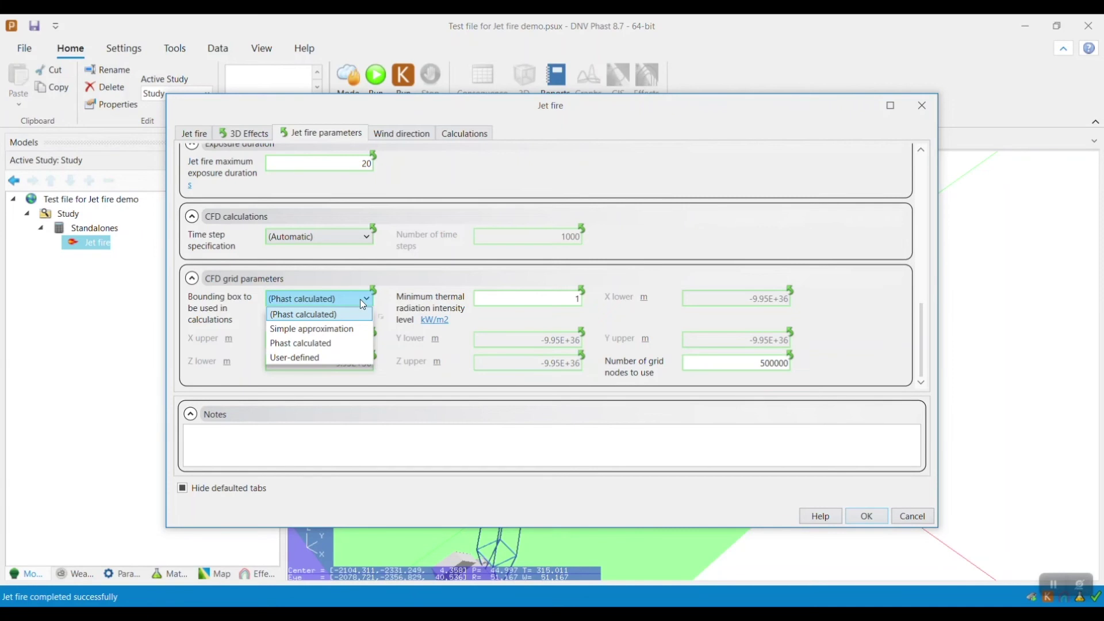
click(365, 314)
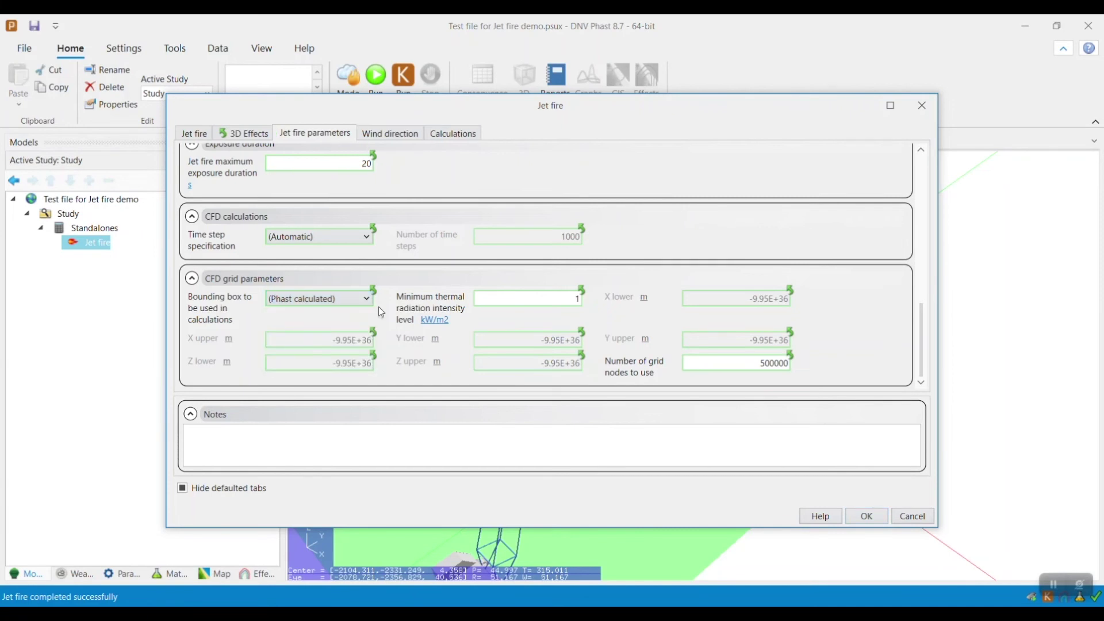
click(413, 138)
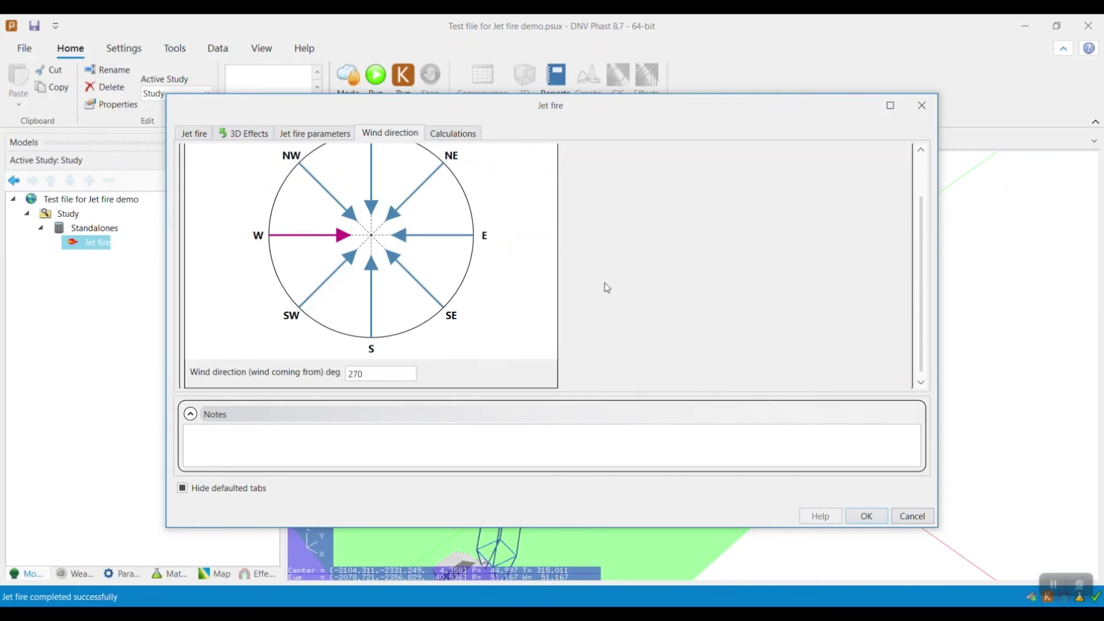
click(879, 523)
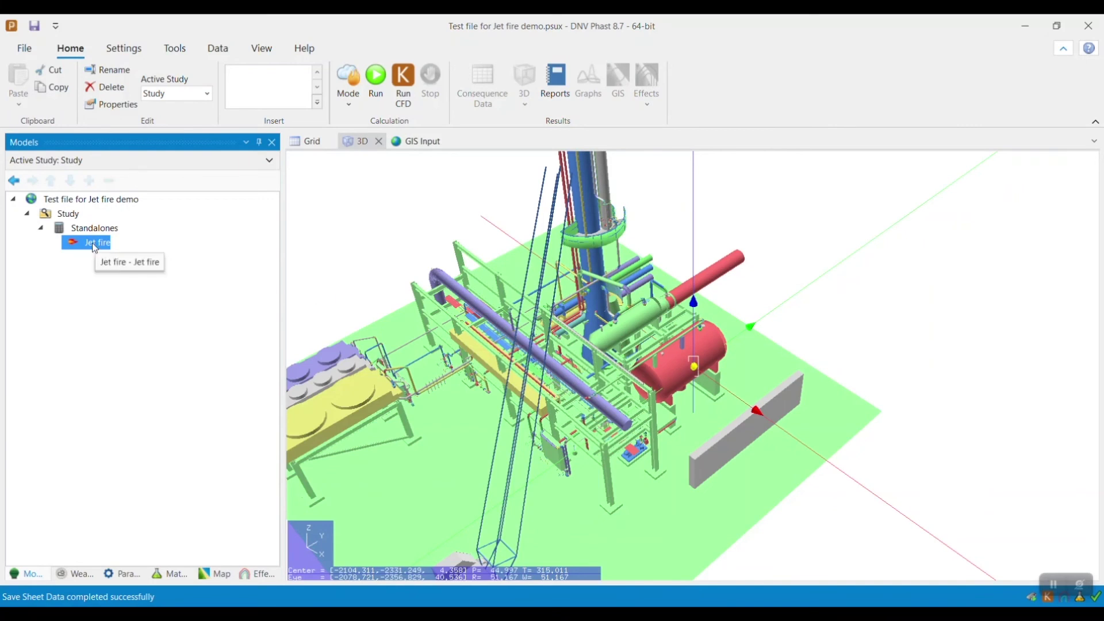
Step: Run the CFD calculation for the jet fire with only weather Category 1.5/F, excluding Category 1.5/D and Category 5/D
click(403, 86)
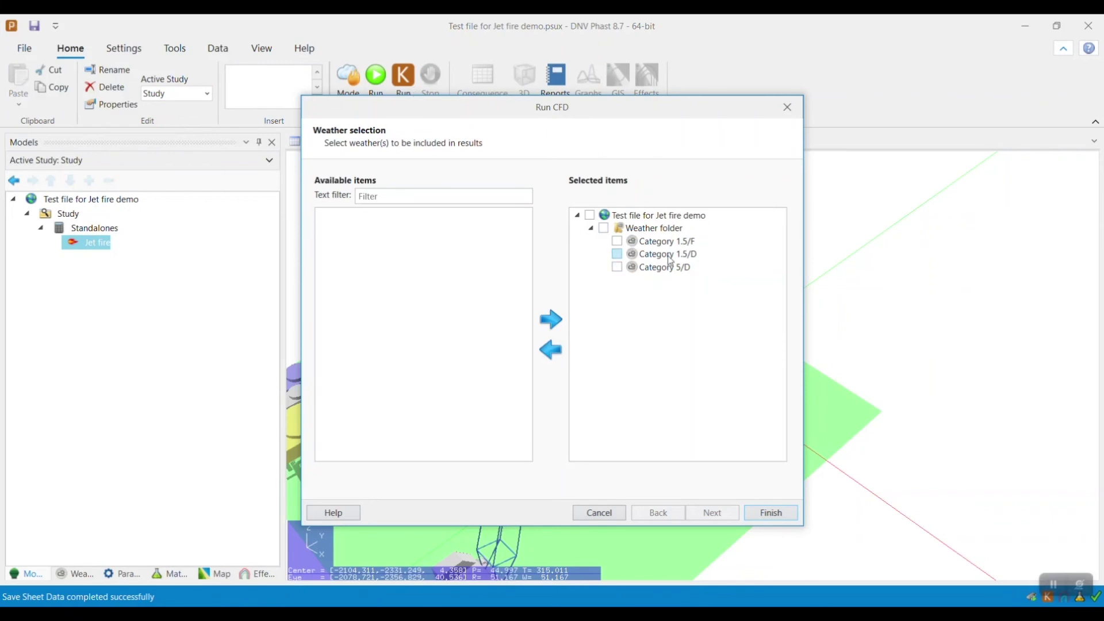
click(616, 254)
click(617, 267)
click(544, 350)
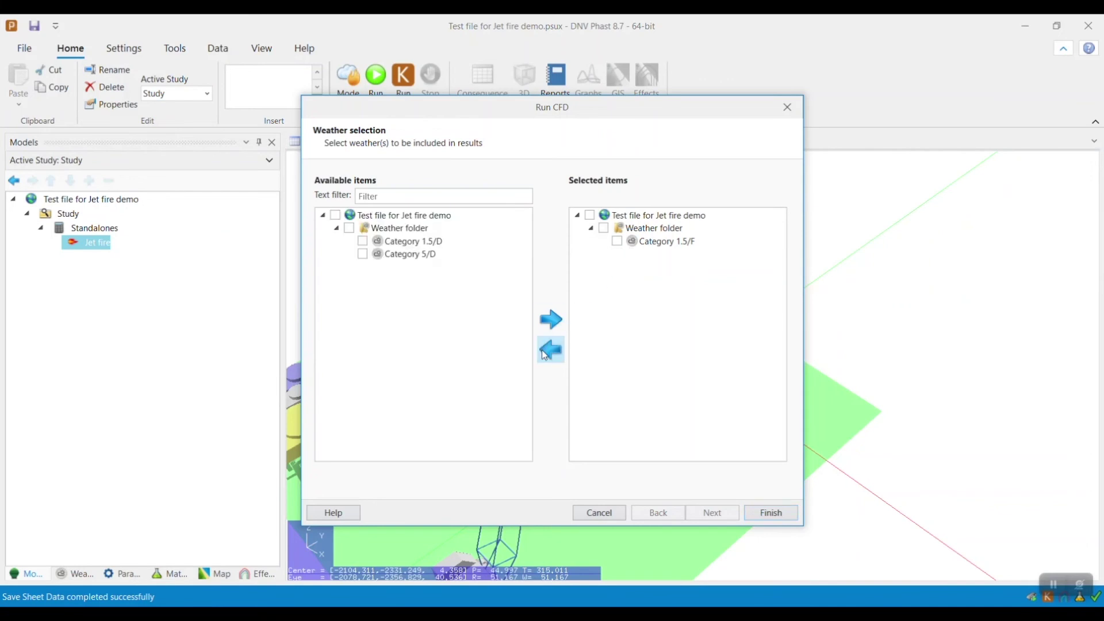
click(771, 514)
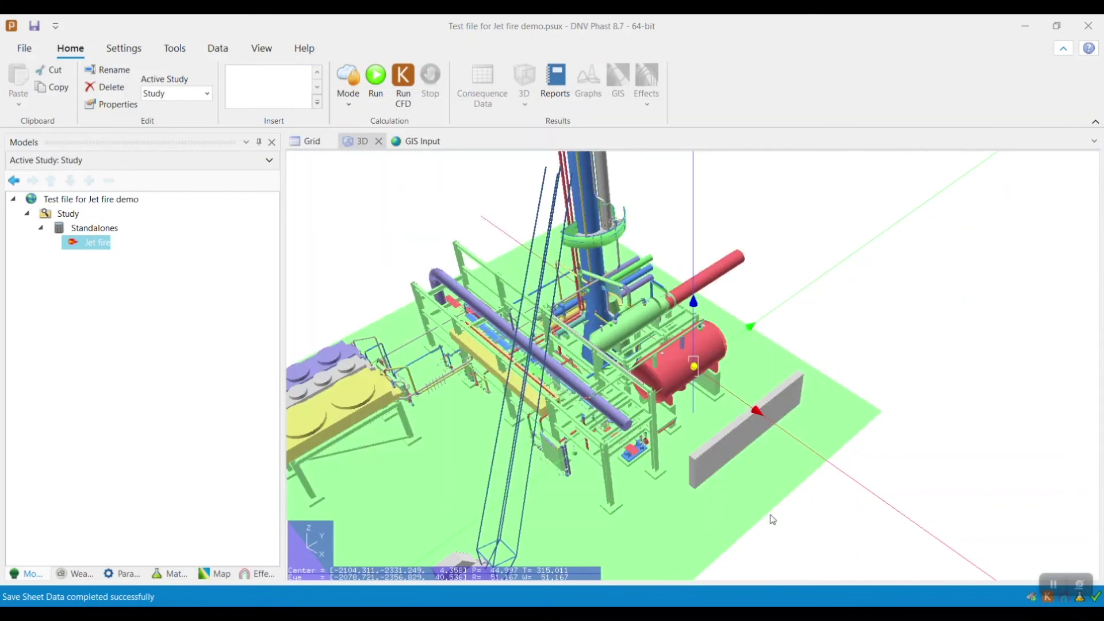
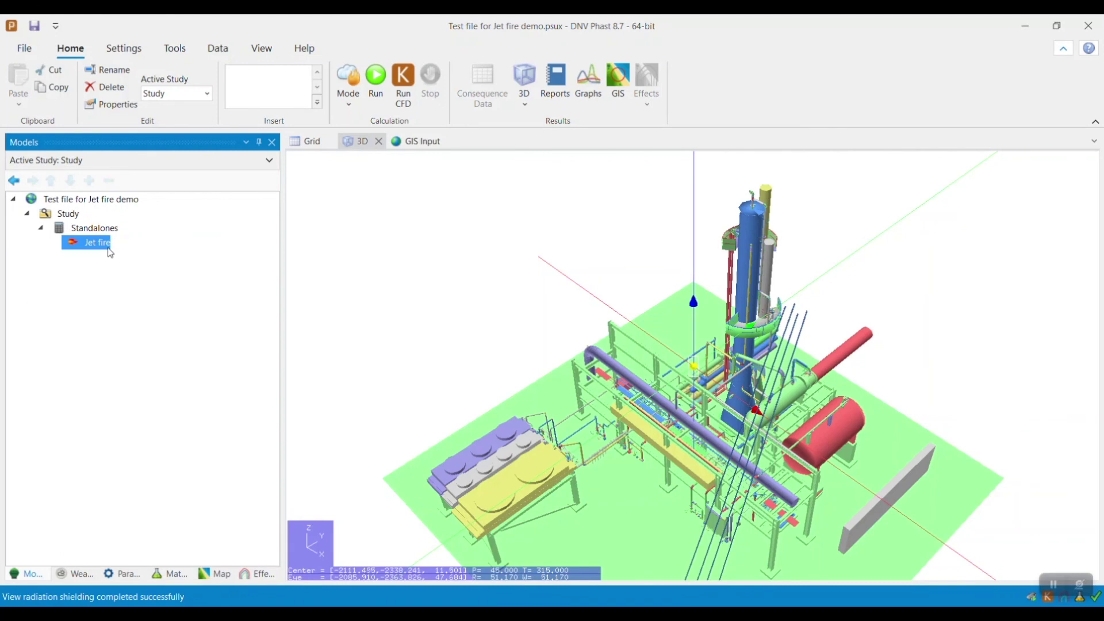
Step: Open the 3D CFD temperature results for the Jet fire scenario
click(530, 109)
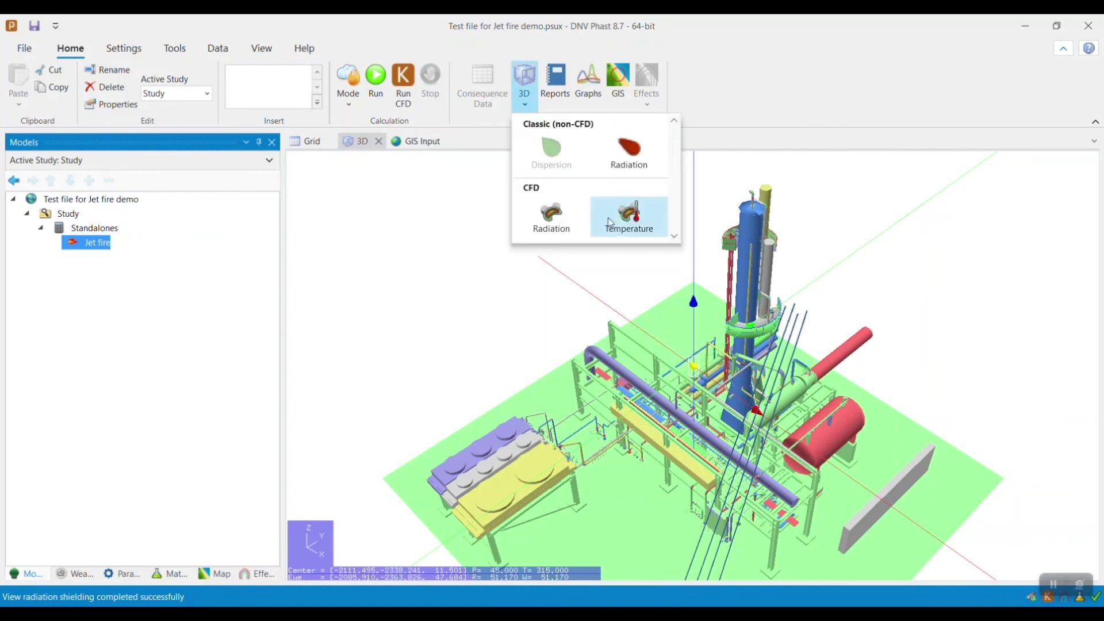
click(648, 223)
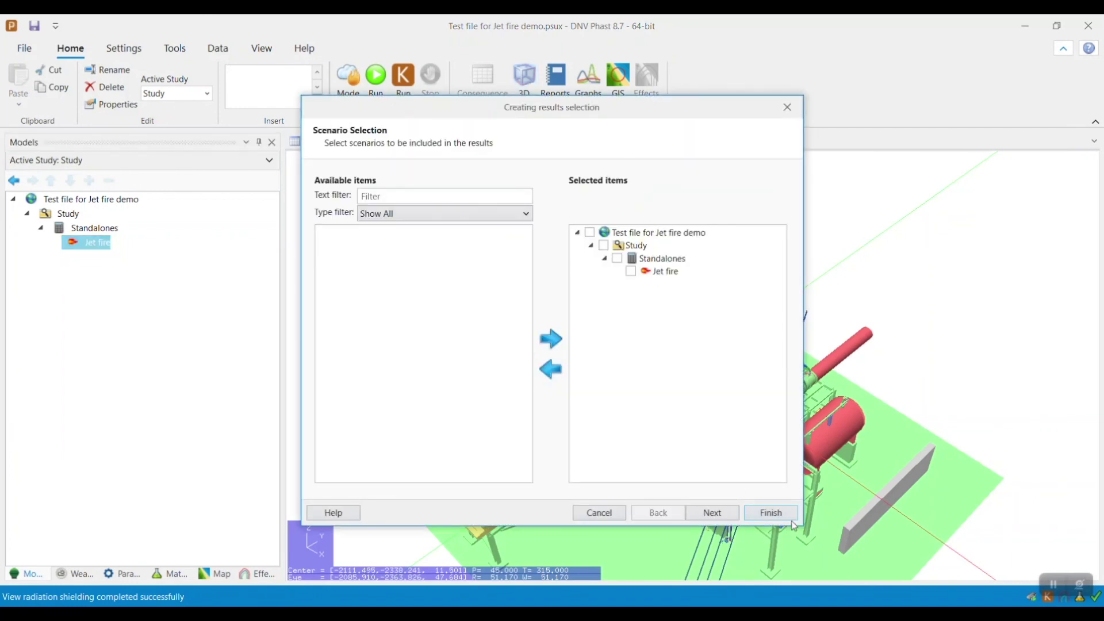
click(795, 519)
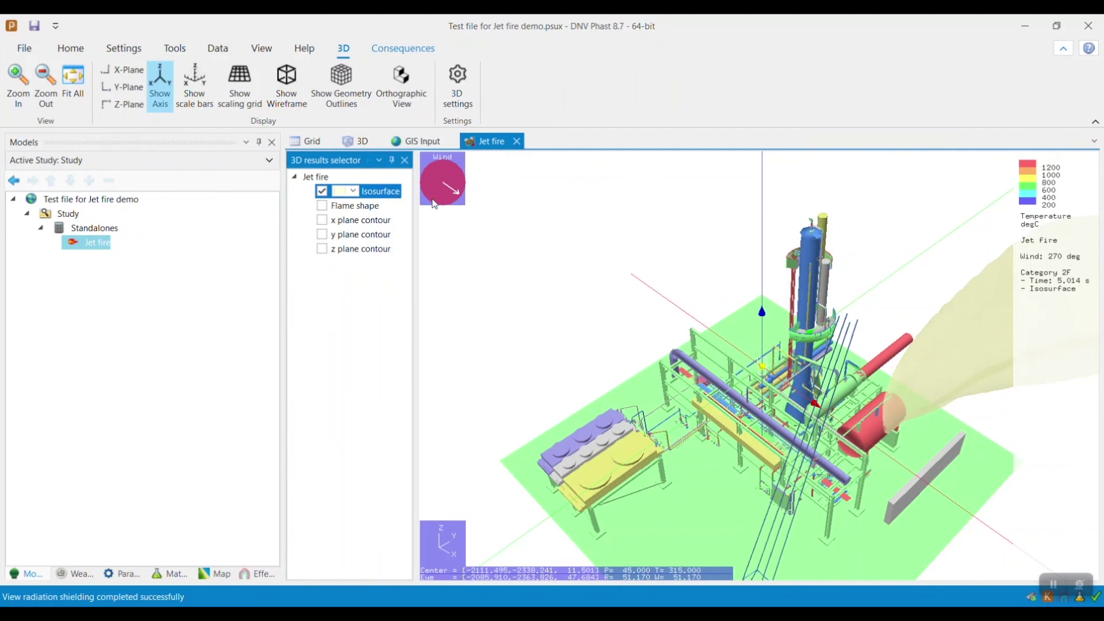
Step: Display the jet fire's flame shape in the 3D results and examine it near the large red vessel
click(424, 51)
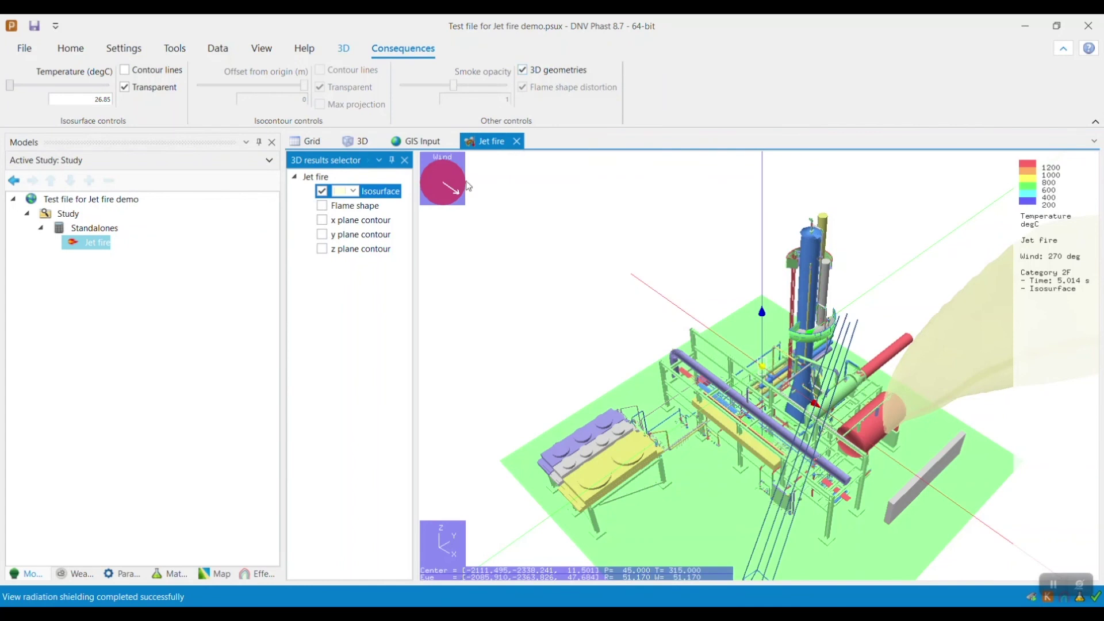
click(323, 207)
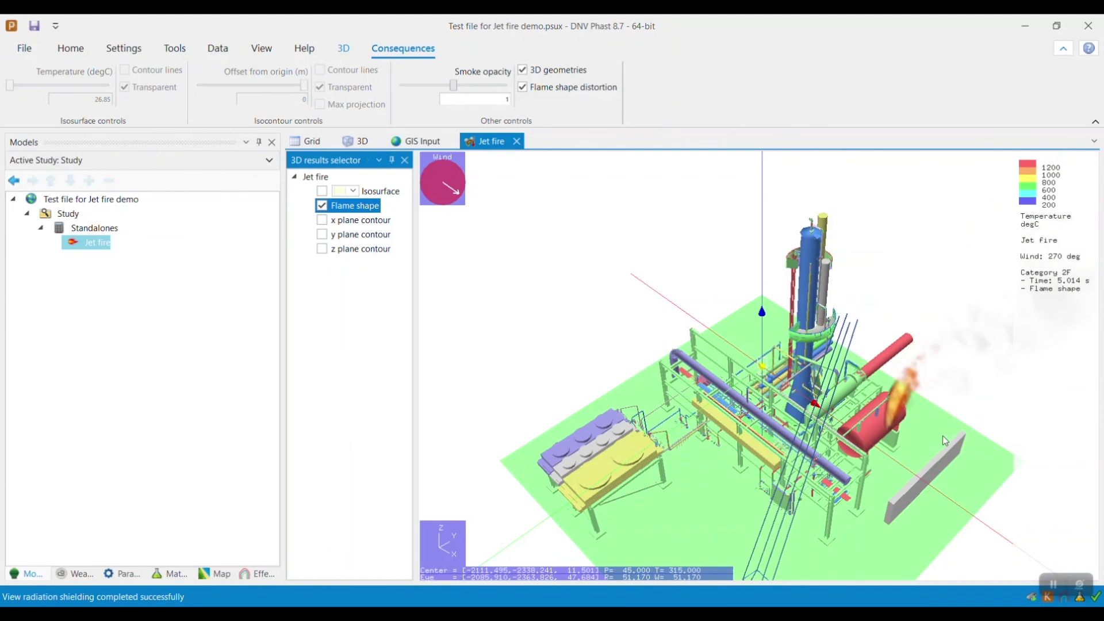
scroll(930, 439, up, 6)
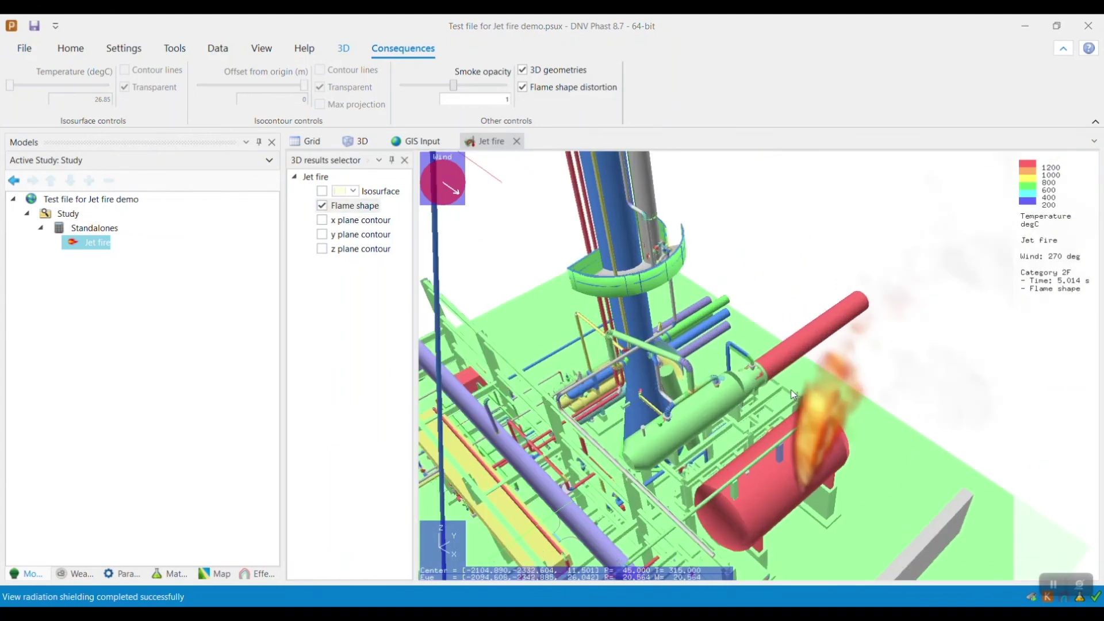
drag(794, 395, 653, 353)
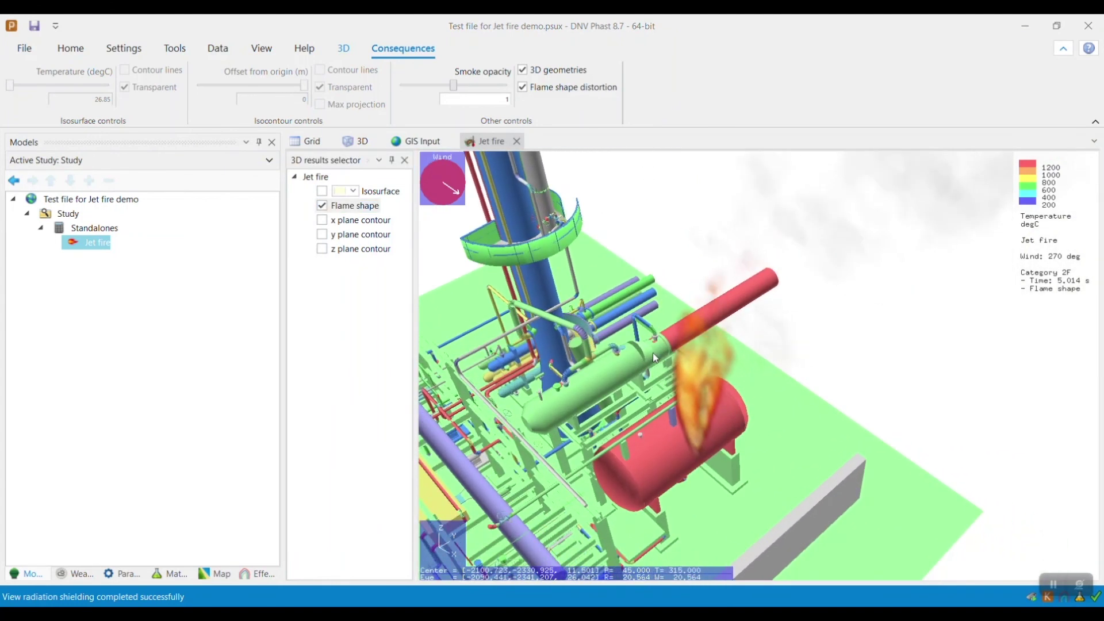
Step: Display the temperature isosurface instead of the flame shape and raise its temperature to about 606 degC
click(322, 192)
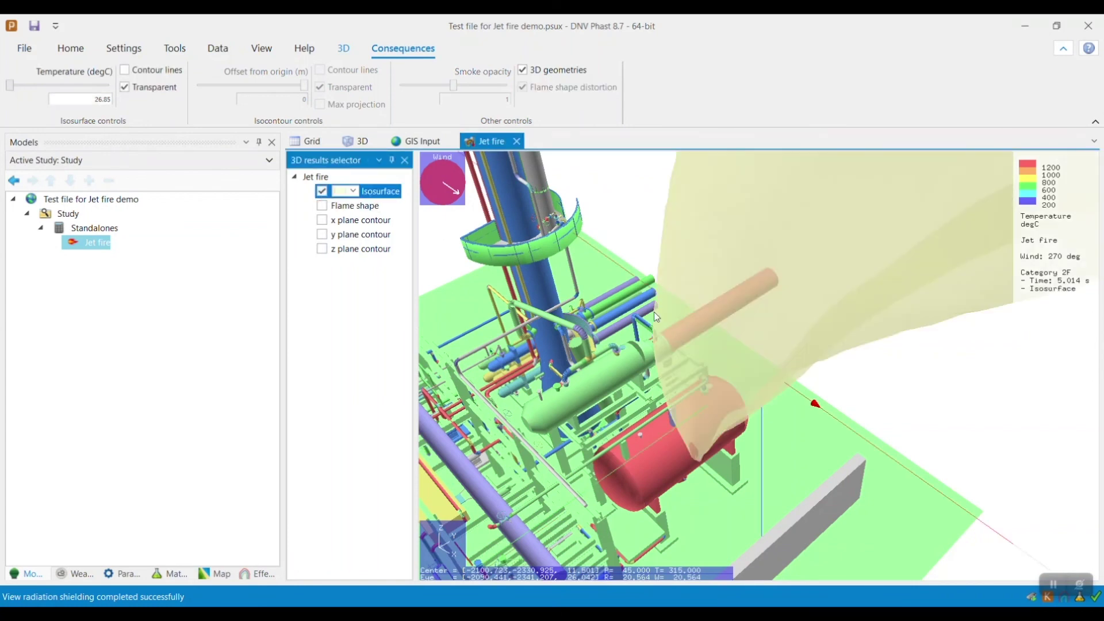
scroll(658, 316, down, 6)
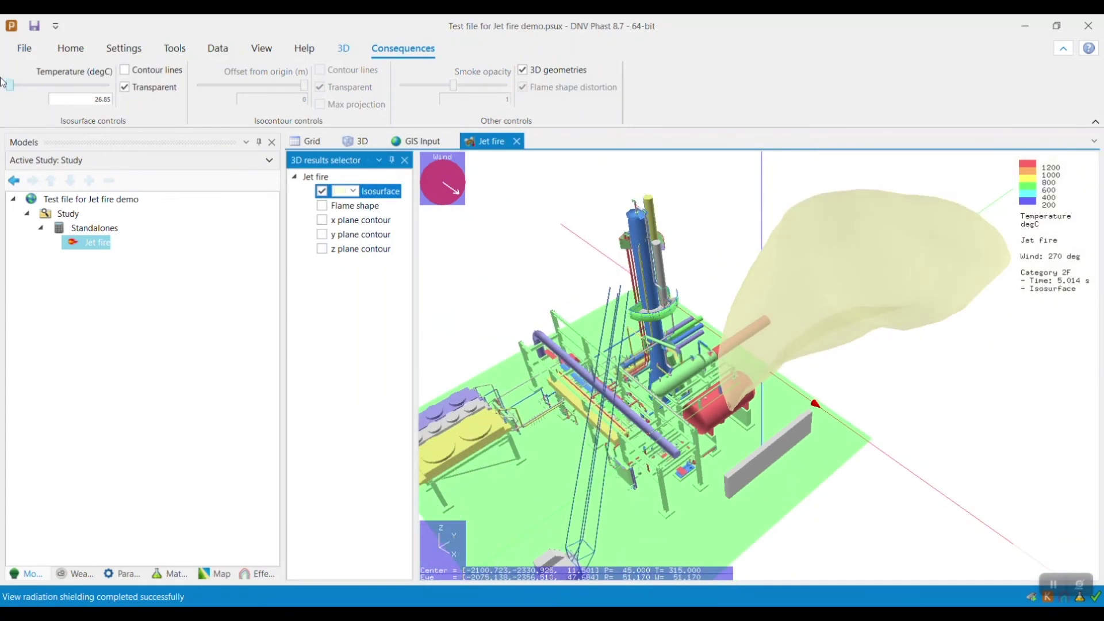
drag(10, 88, 25, 88)
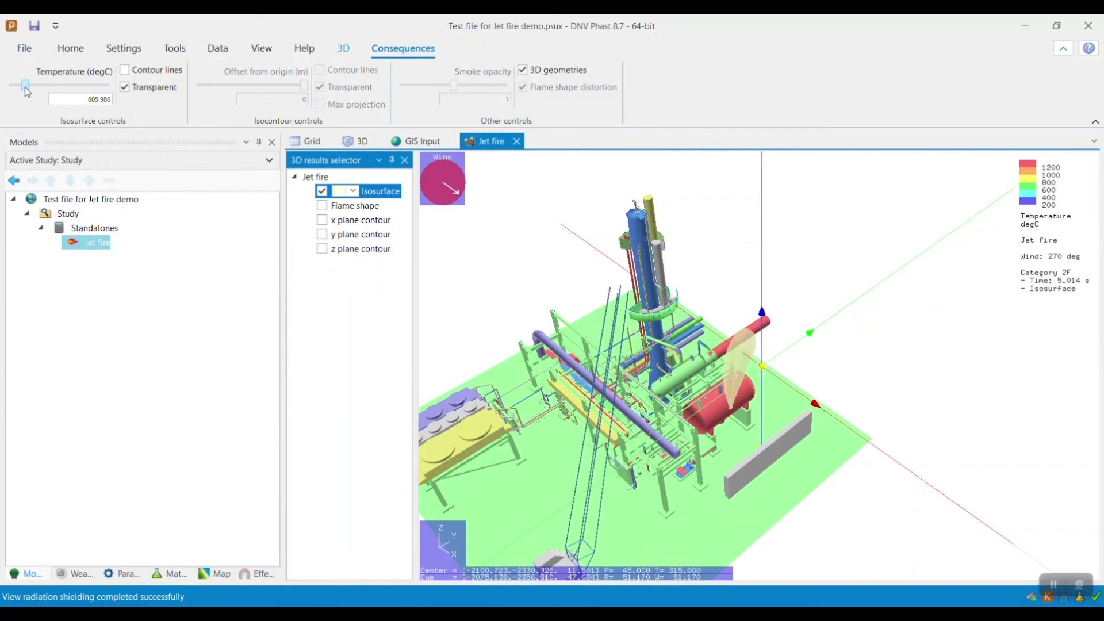
Step: Preview the y and z plane contours, and display the x plane contour with its offset from origin at -2103.33 m
click(322, 220)
click(323, 236)
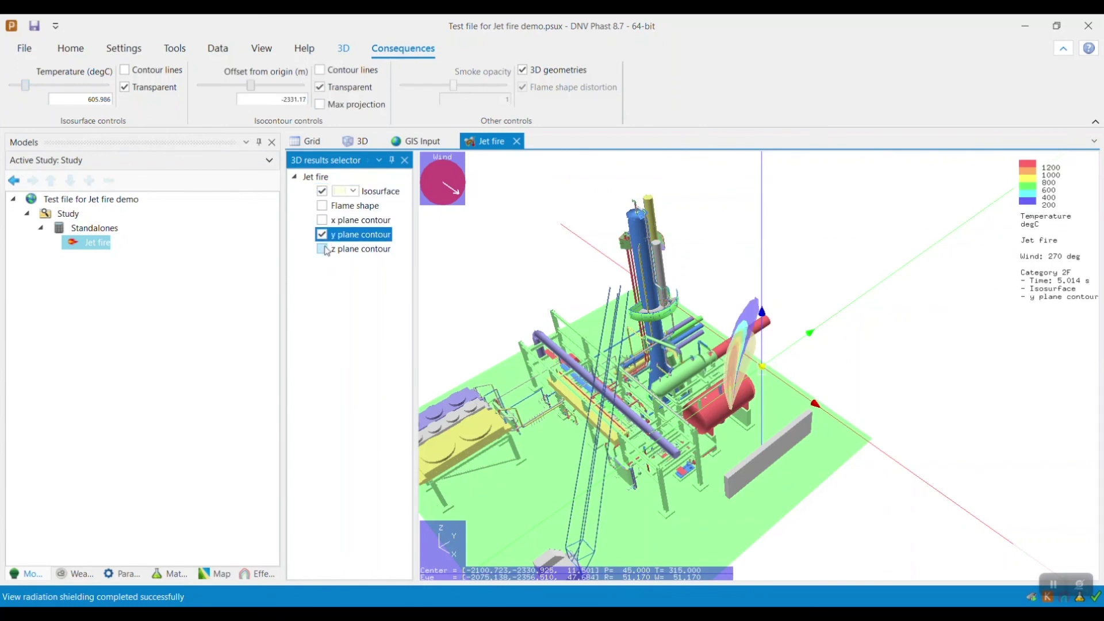
click(322, 249)
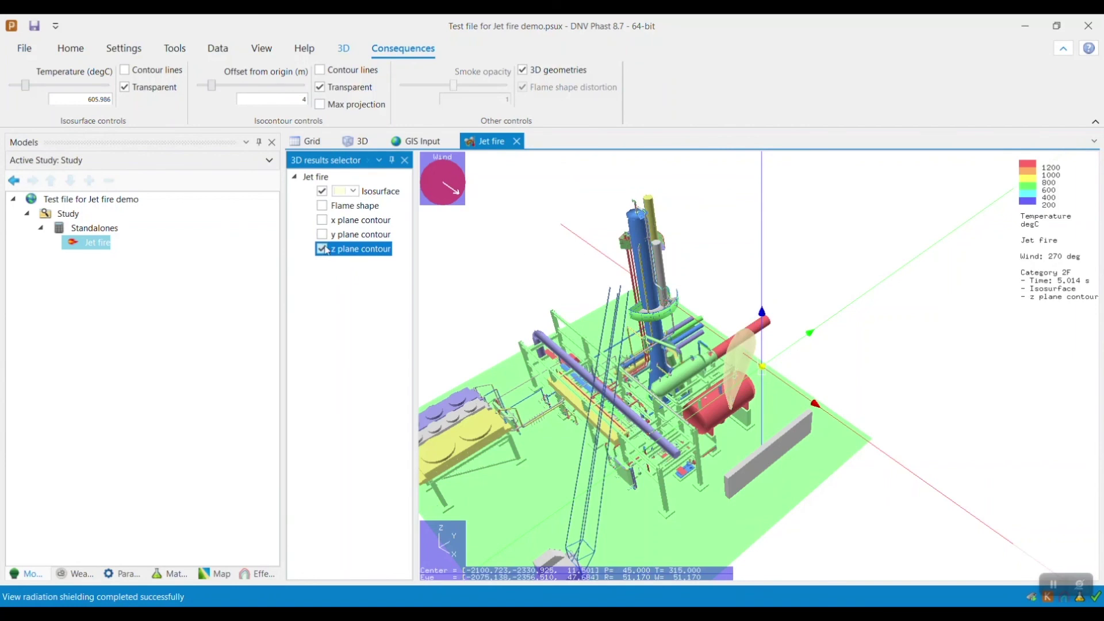
click(322, 220)
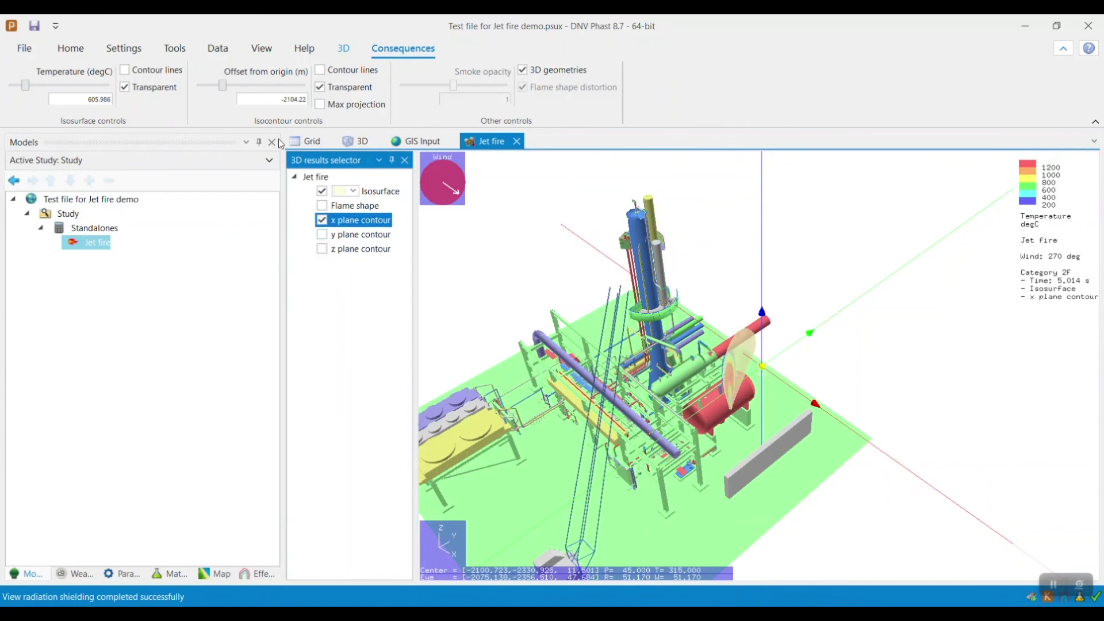
drag(227, 91, 257, 93)
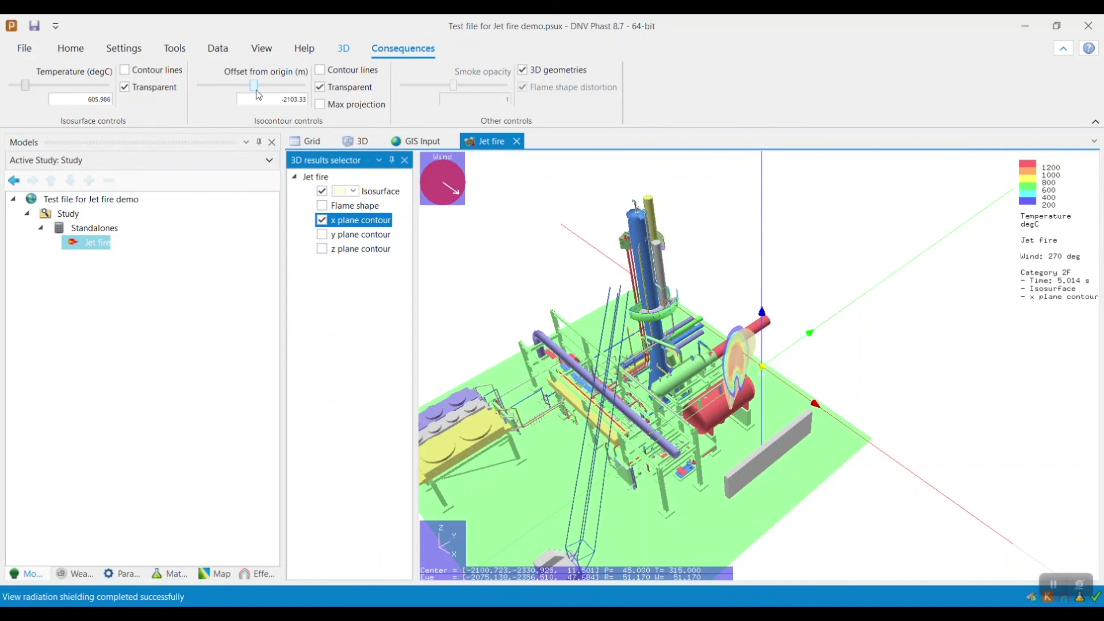
Step: Hide the isosurface and read the temperature at a point in the middle of the x plane contour
click(323, 191)
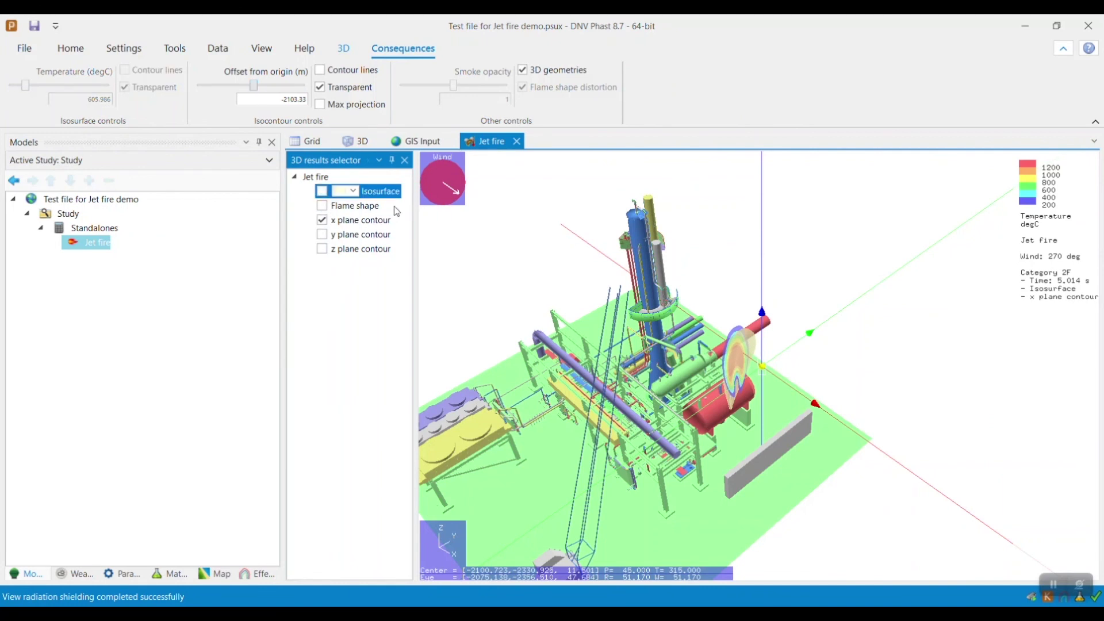
scroll(760, 362, up, 3)
scroll(760, 362, up, 2)
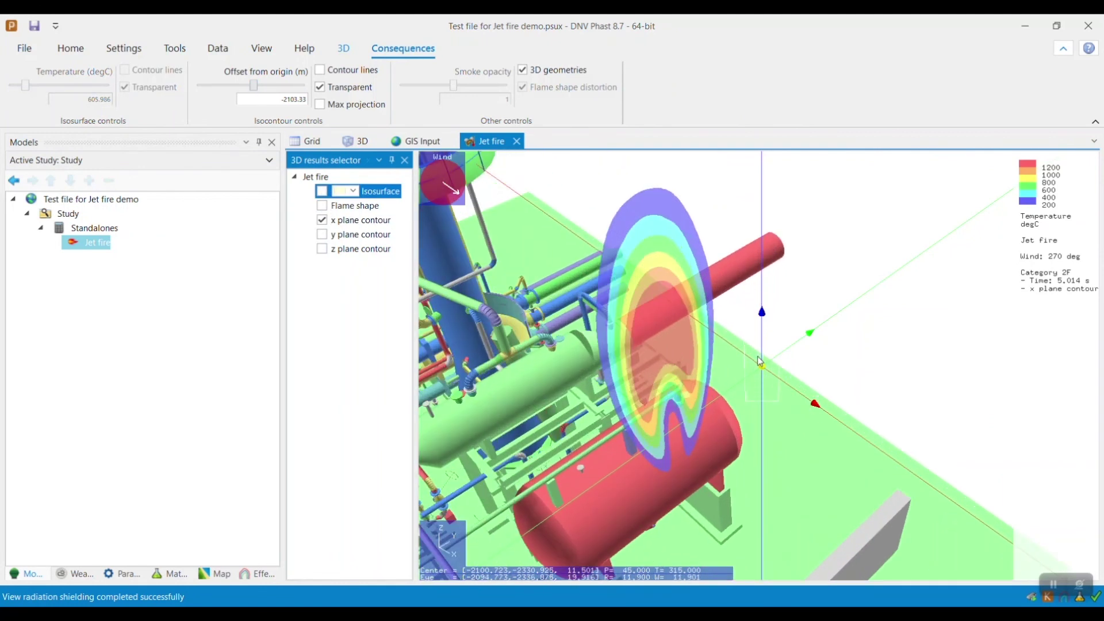
double_click(660, 335)
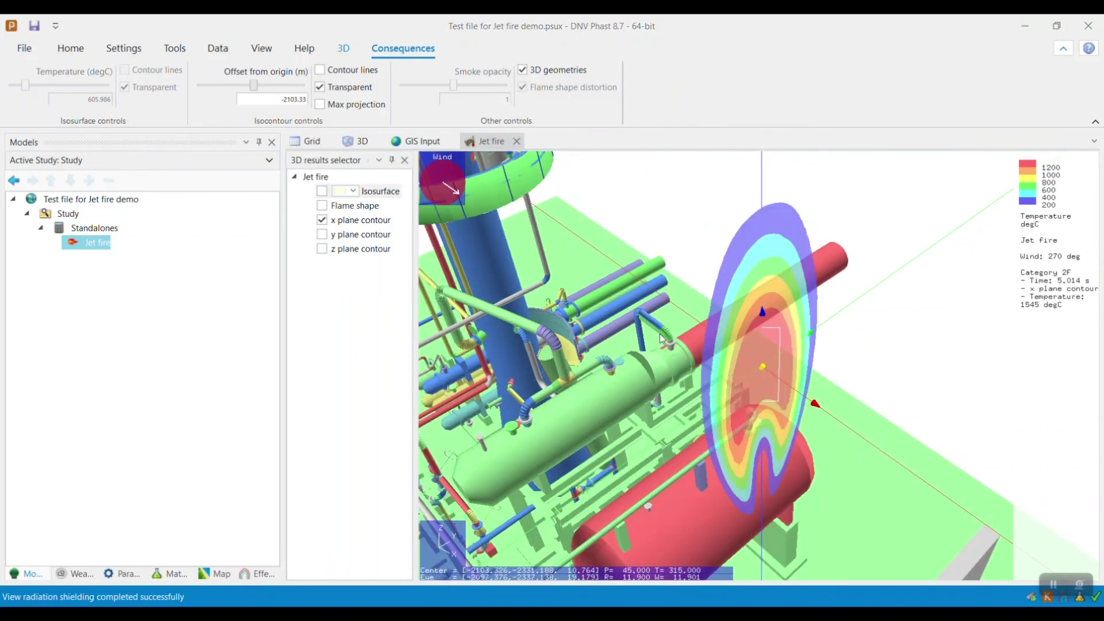